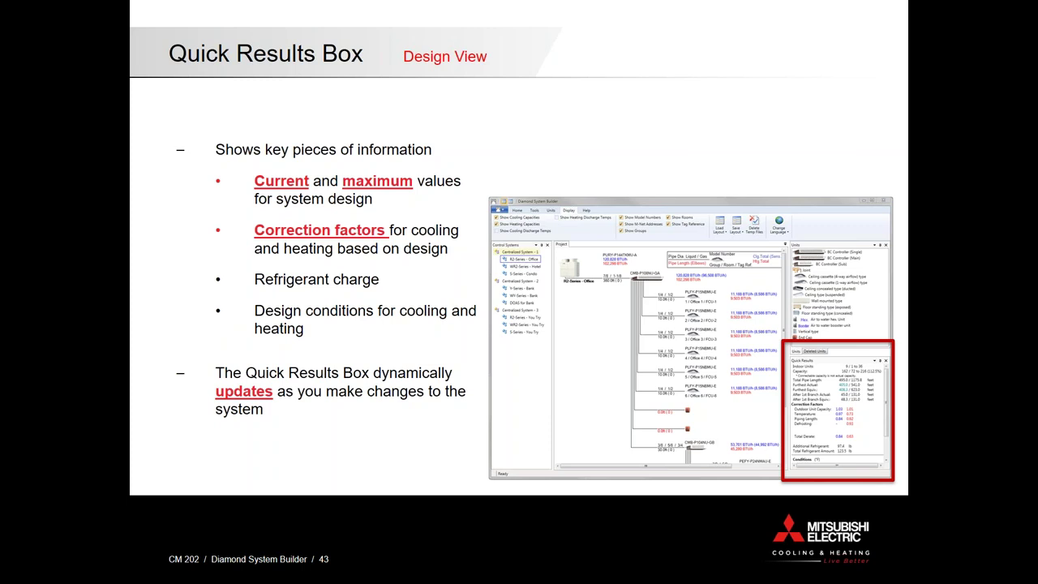
# Advance the slideshow from the Units Box slide to slide 46, Controls View
pyautogui.press('Right')
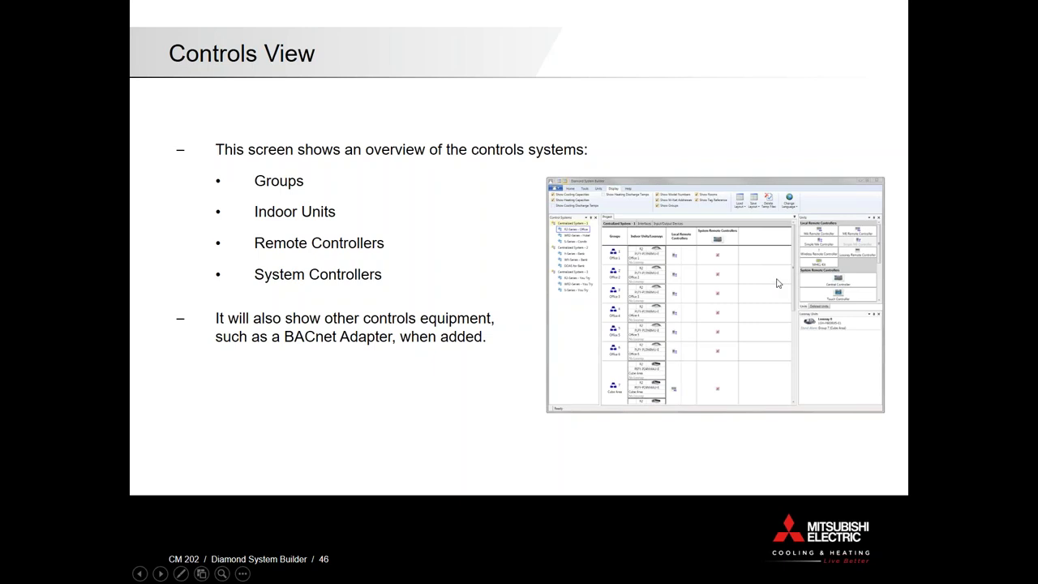
# Advance past the Controls View slide toward slide 48, Layout
pyautogui.click(725, 441)
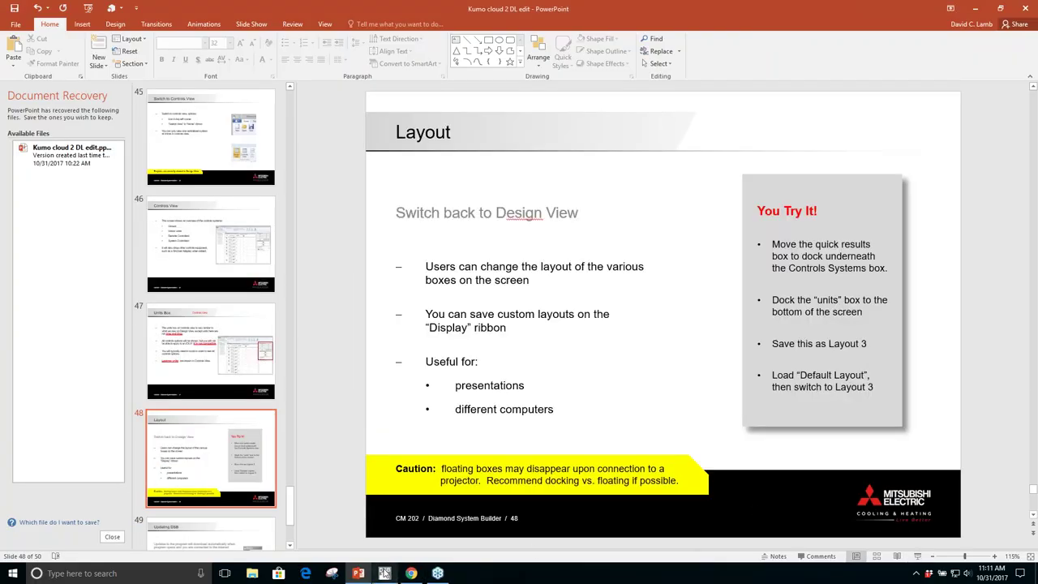
# Bring the Diamond System Builder window to the front from the taskbar
pyautogui.moveTo(384, 573)
pyautogui.click(389, 553)
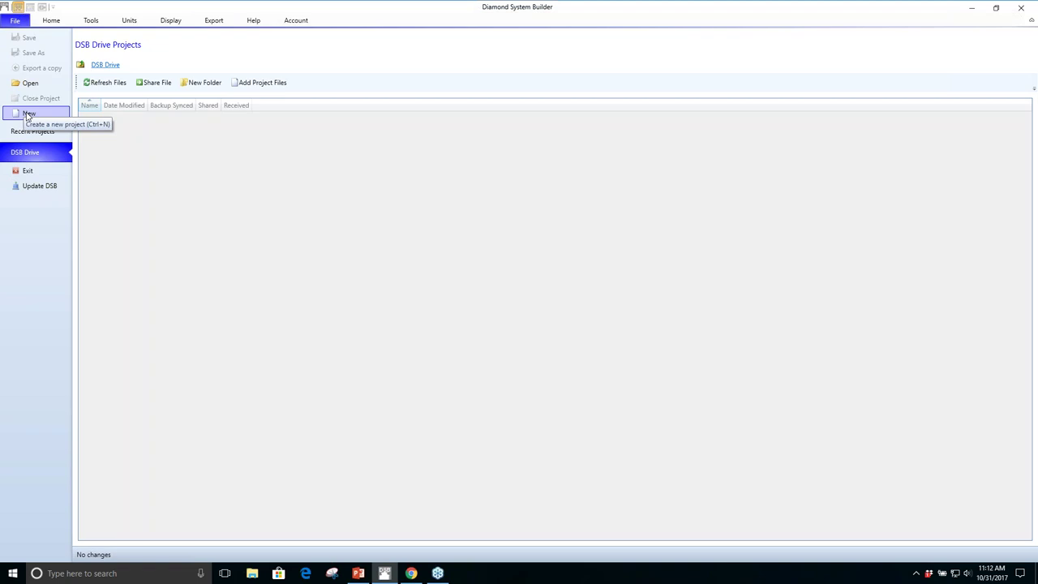
# Create a new blank project, opening its Project Properties dialog
pyautogui.click(26, 114)
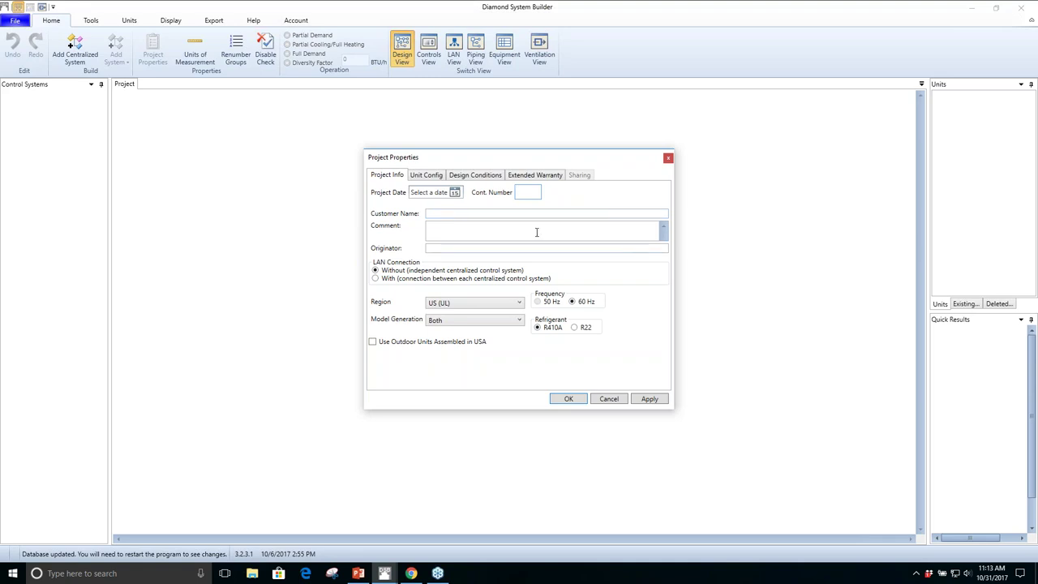
# Show Unit Config settings: 100% outdoor capacity, 130%/150% max connection, 1.00 derates
pyautogui.click(437, 177)
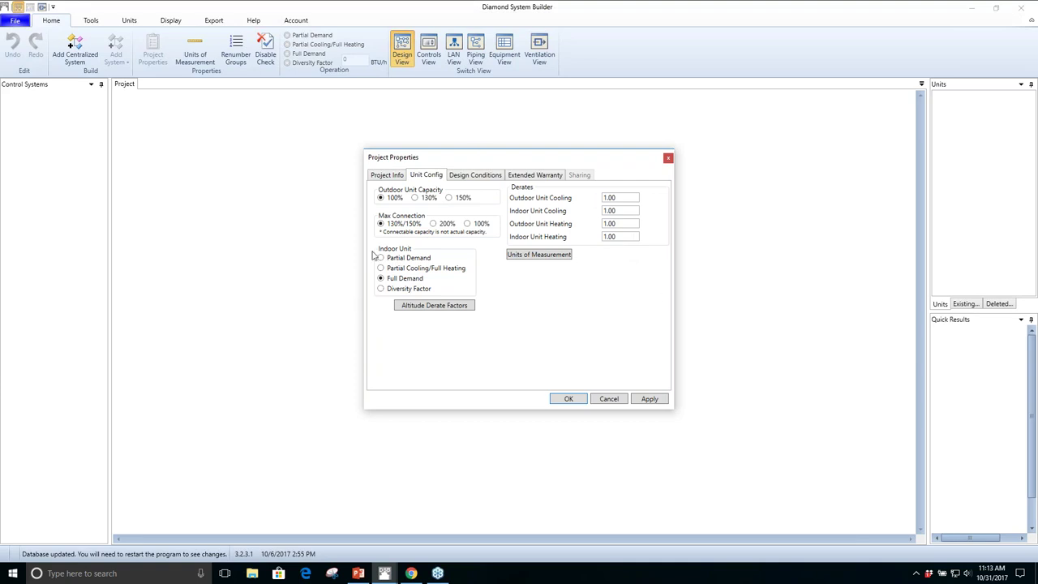
# Base outdoor design temperatures on location, choosing Pennsylvania as the state
pyautogui.click(479, 179)
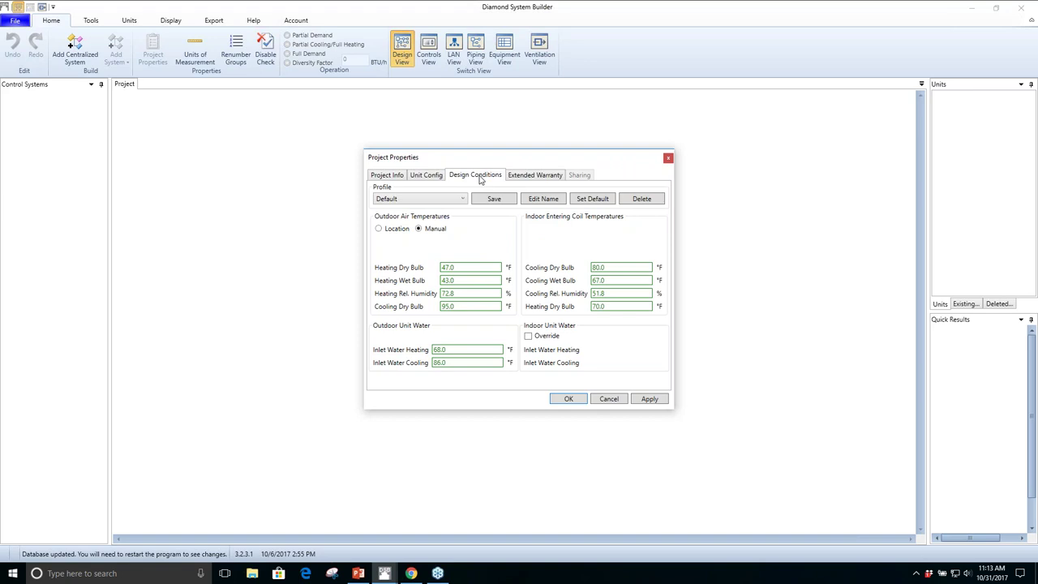
pyautogui.click(379, 229)
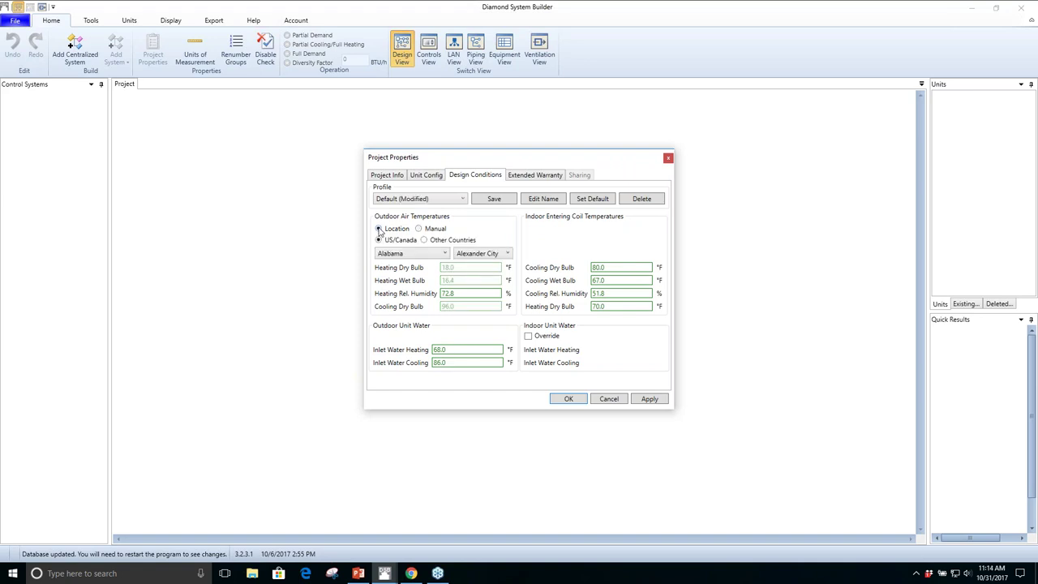
pyautogui.click(443, 253)
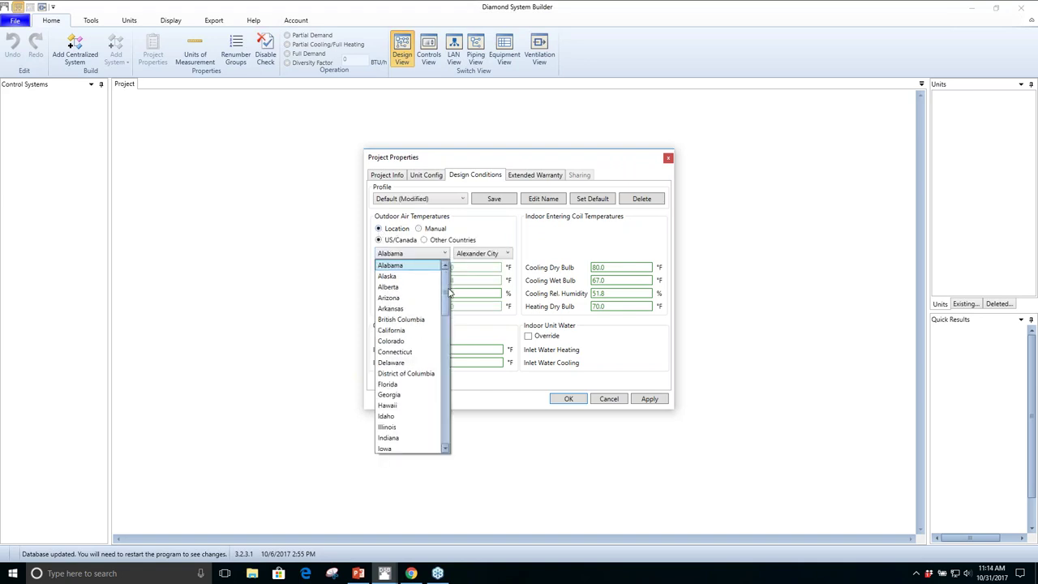
pyautogui.moveTo(449, 294); pyautogui.dragTo(450, 389)
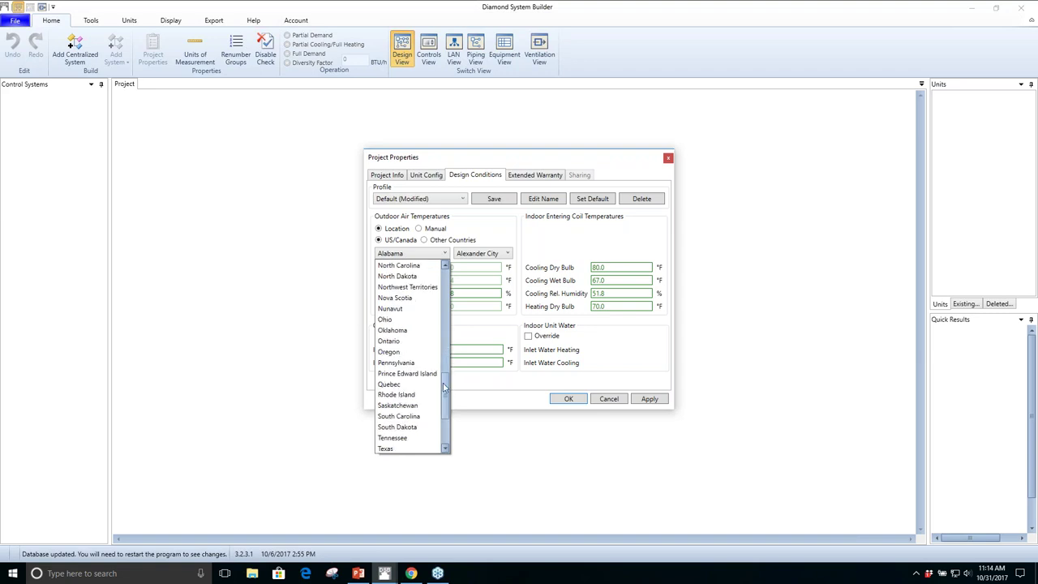
pyautogui.click(398, 364)
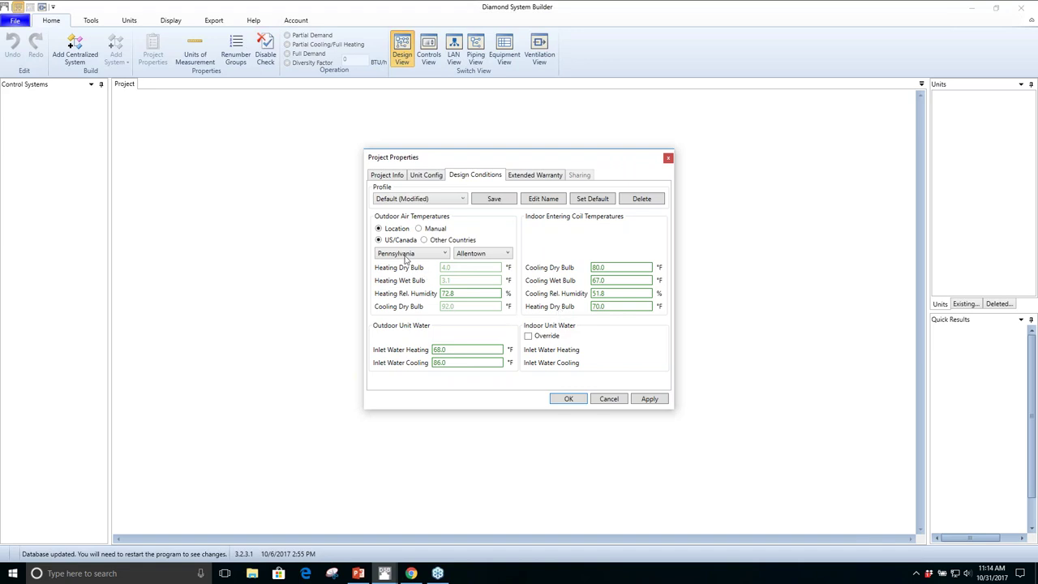
# Try manual outdoor temperatures, revert to location-based Allentown conditions, and confirm
pyautogui.click(418, 228)
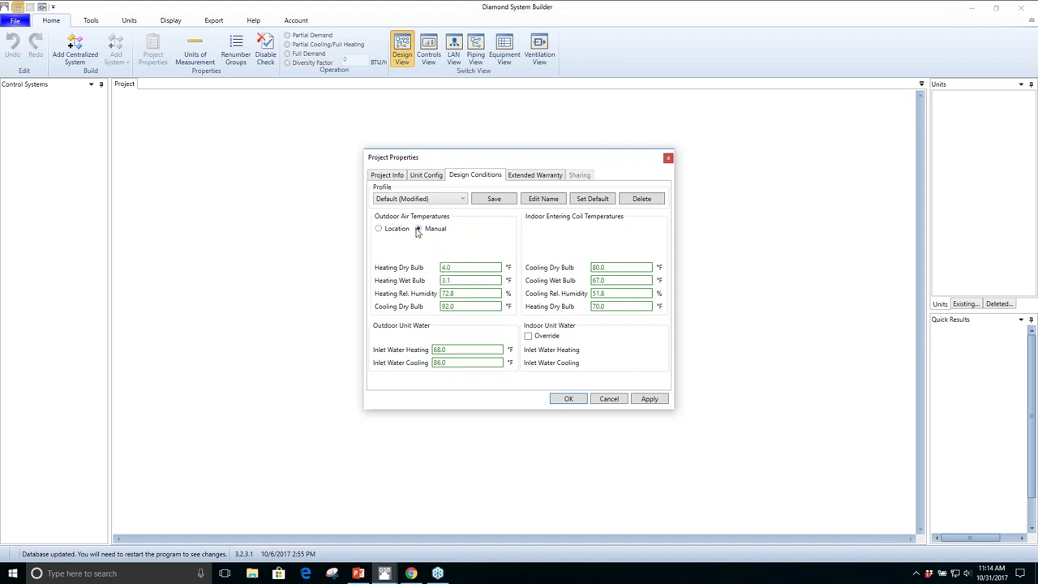
pyautogui.click(606, 268)
pyautogui.click(378, 228)
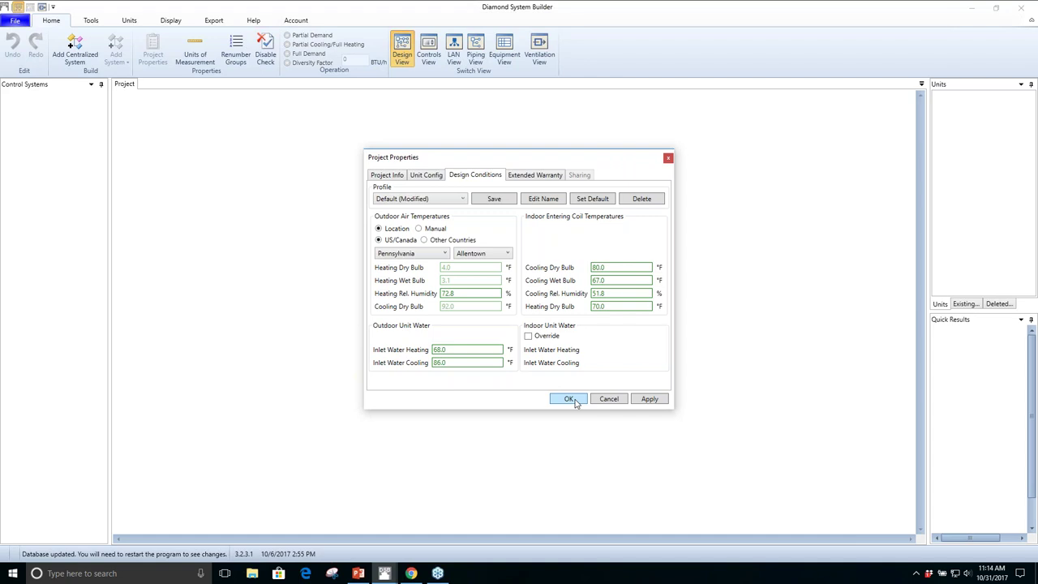
pyautogui.click(573, 401)
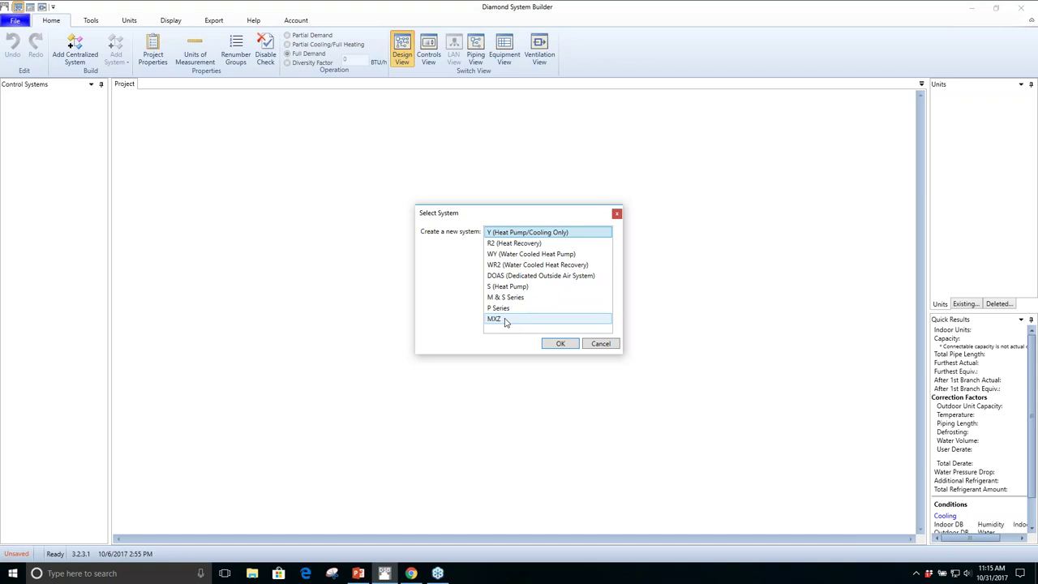
# Choose MXZ as the system type to create System 1
pyautogui.click(504, 322)
pyautogui.click(556, 345)
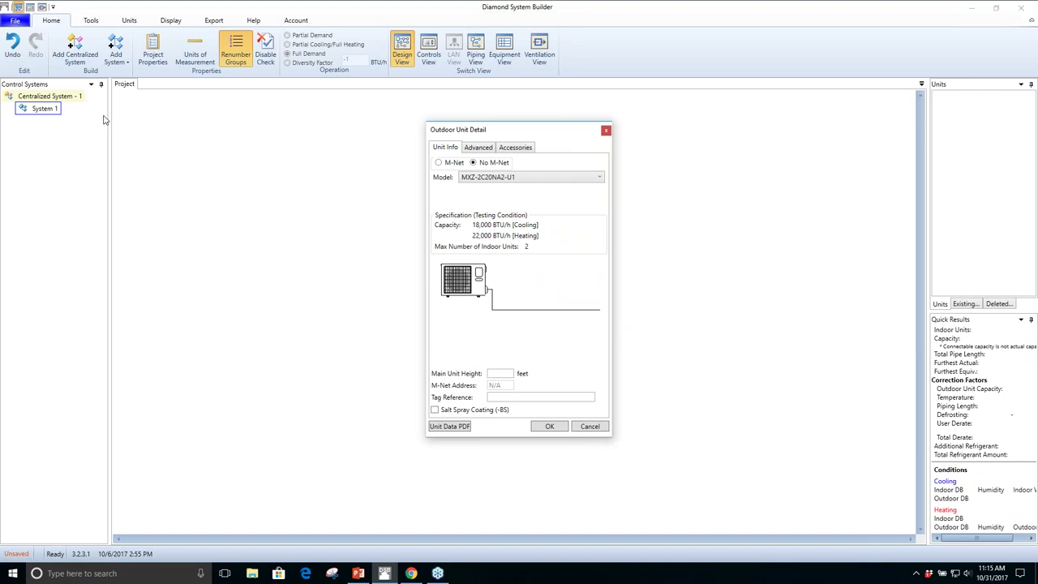
# Select MXZ-4C36NAHZ as the outdoor model and enter 0 ft main unit height
pyautogui.click(600, 178)
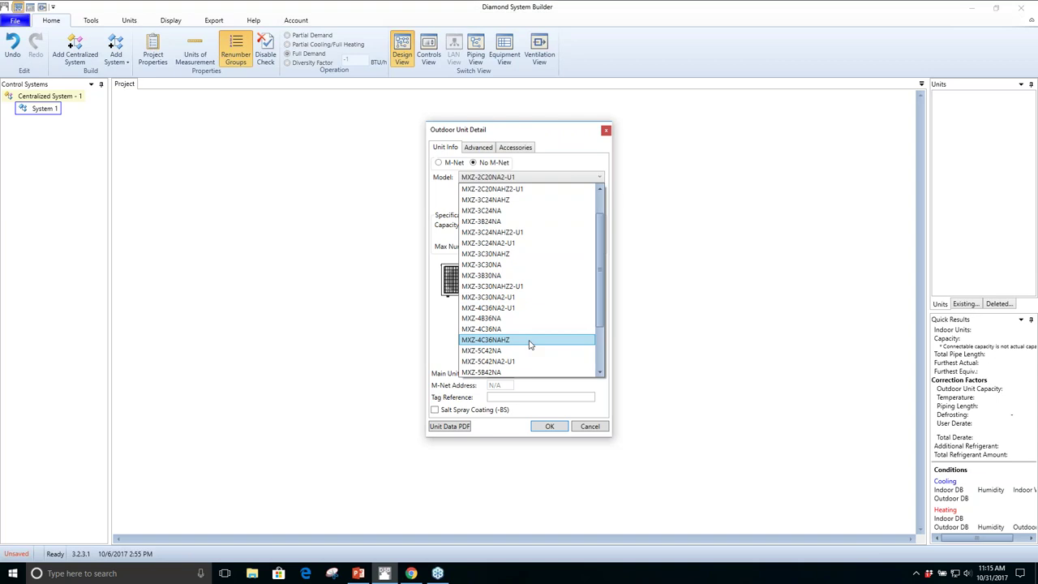
pyautogui.click(530, 340)
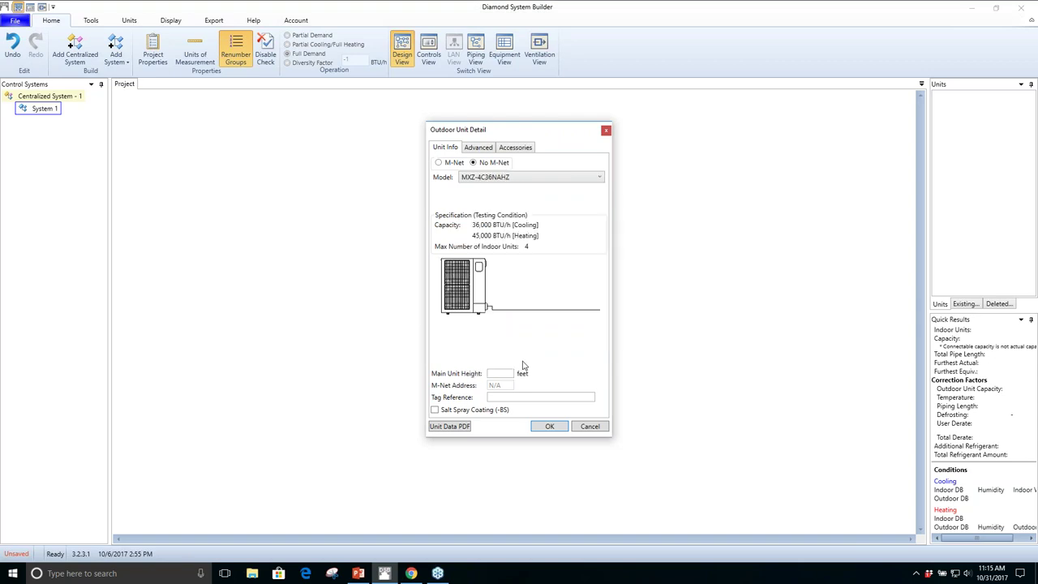
pyautogui.click(499, 373)
pyautogui.click(499, 373)
pyautogui.write('0')
pyautogui.click(478, 149)
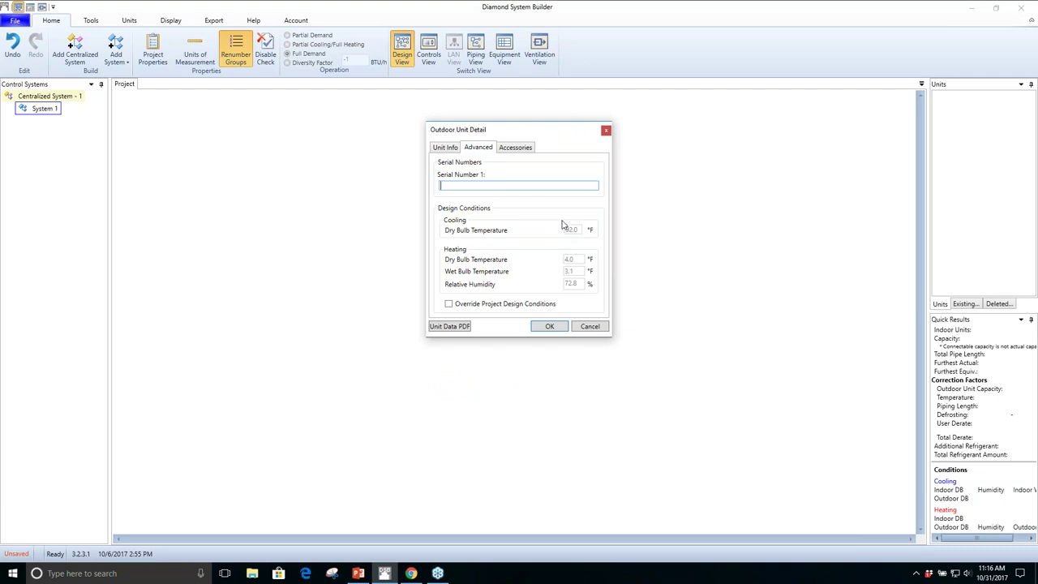
pyautogui.click(515, 148)
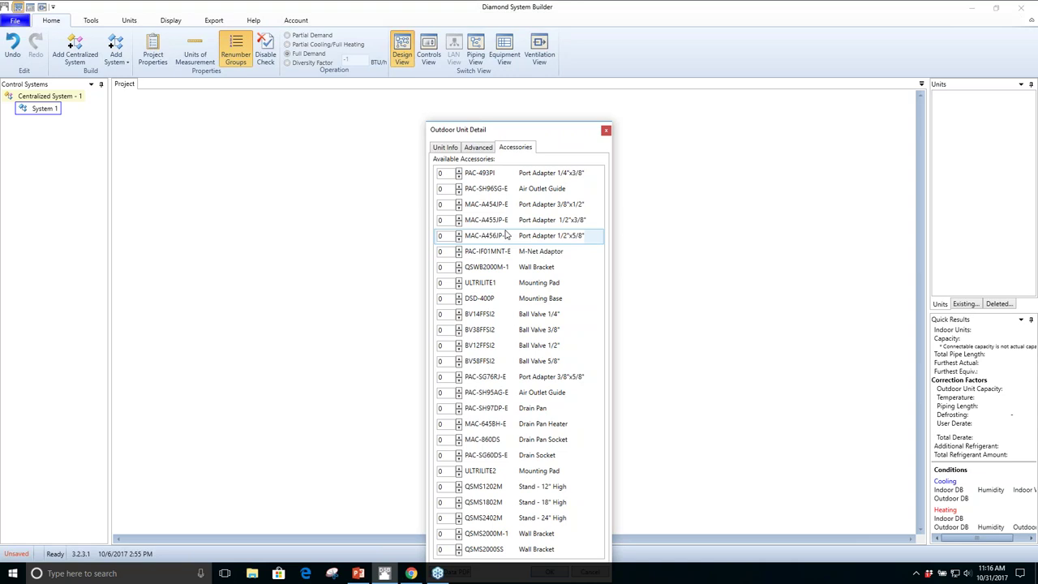
pyautogui.click(456, 148)
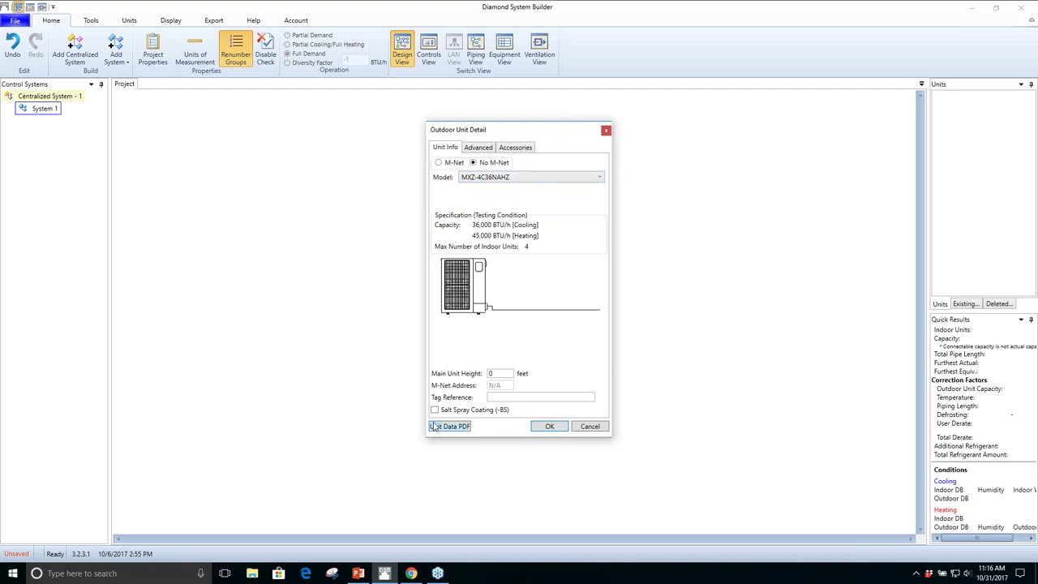
# Confirm the outdoor unit and add a 5-branch box to its line
pyautogui.click(548, 427)
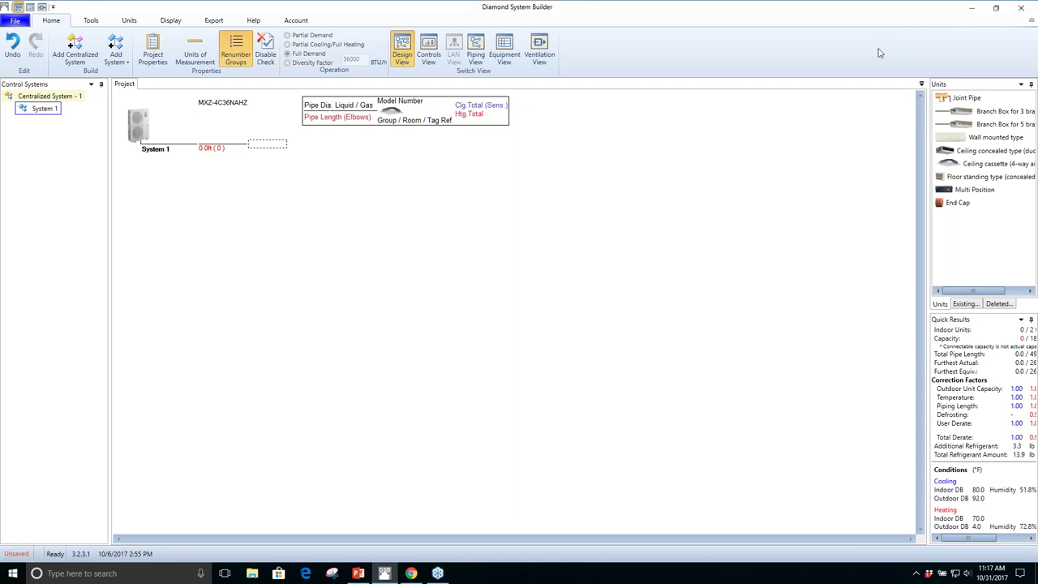
pyautogui.click(978, 124)
pyautogui.click(979, 114)
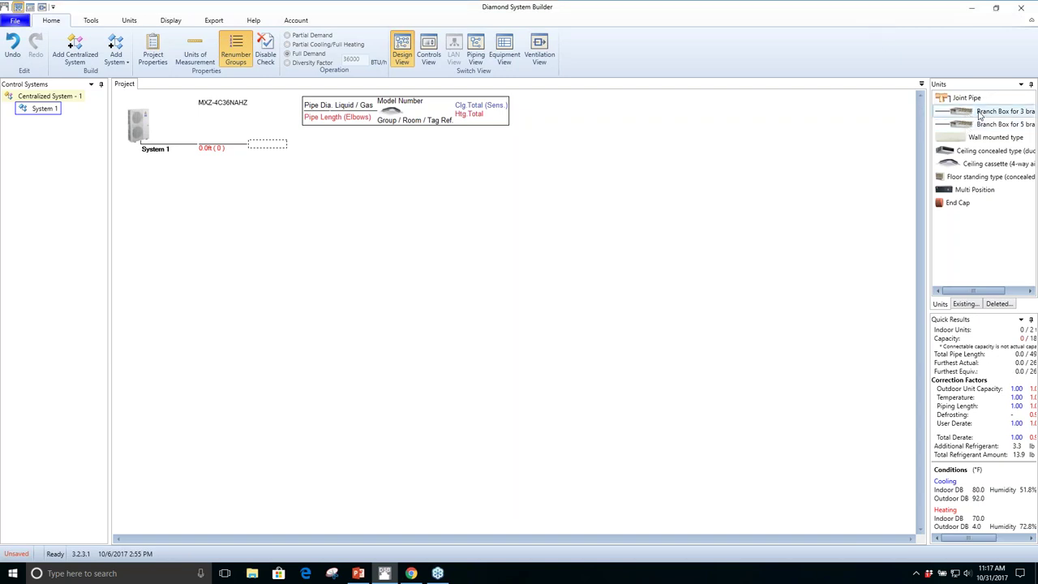
pyautogui.click(982, 125)
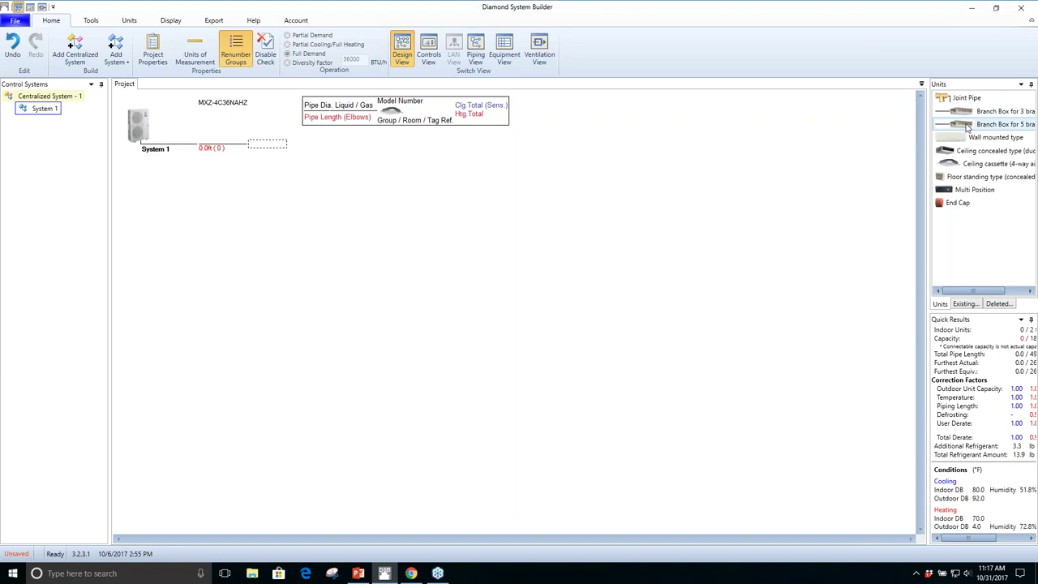
pyautogui.moveTo(966, 125); pyautogui.dragTo(283, 147)
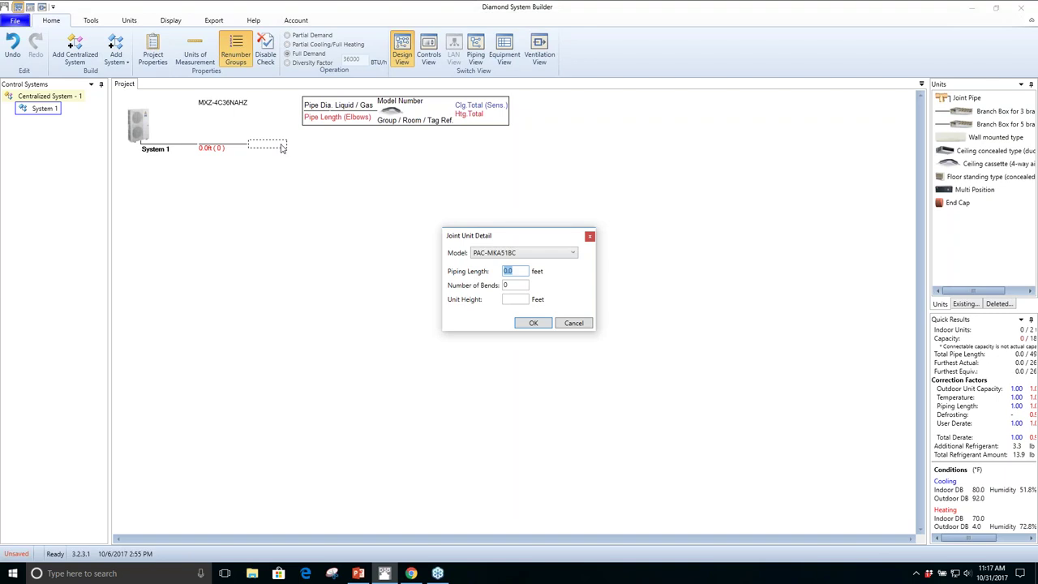
# Keep PAC-MKA51BC with 15 ft piping, 3 bends and 3 ft unit height
pyautogui.click(573, 253)
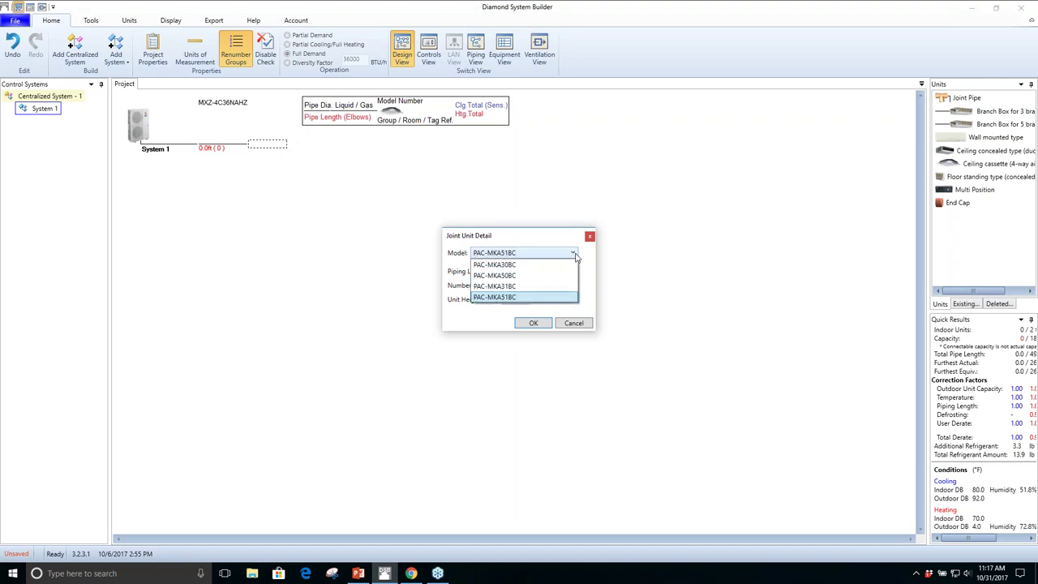
pyautogui.click(574, 256)
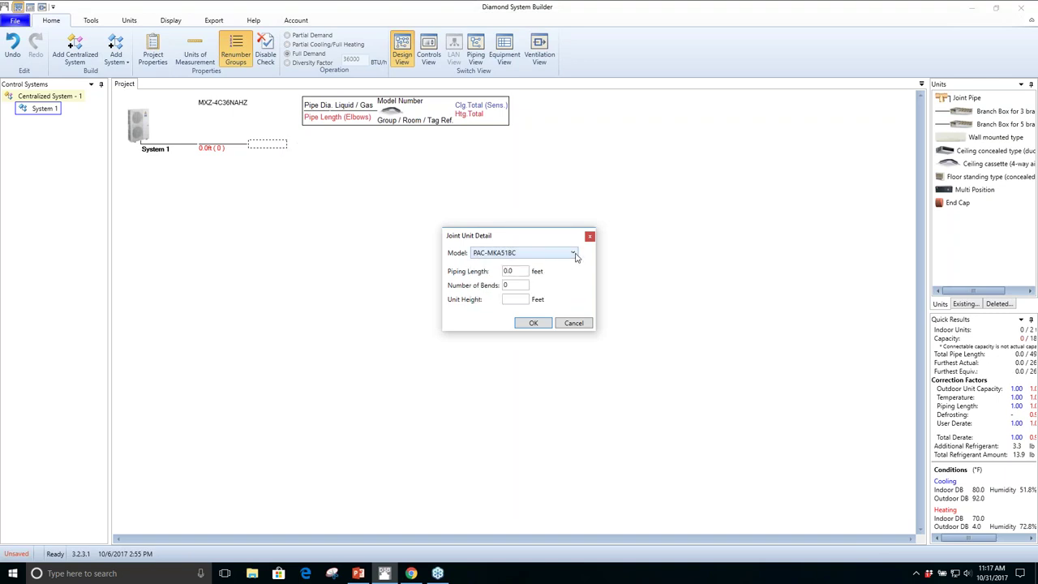
pyautogui.click(514, 271)
pyautogui.press('BackSpace')
pyautogui.press('BackSpace')
pyautogui.press('BackSpace')
pyautogui.write('156')
pyautogui.press('BackSpace')
pyautogui.click(513, 284)
pyautogui.write('3')
pyautogui.write('3')
pyautogui.click(528, 323)
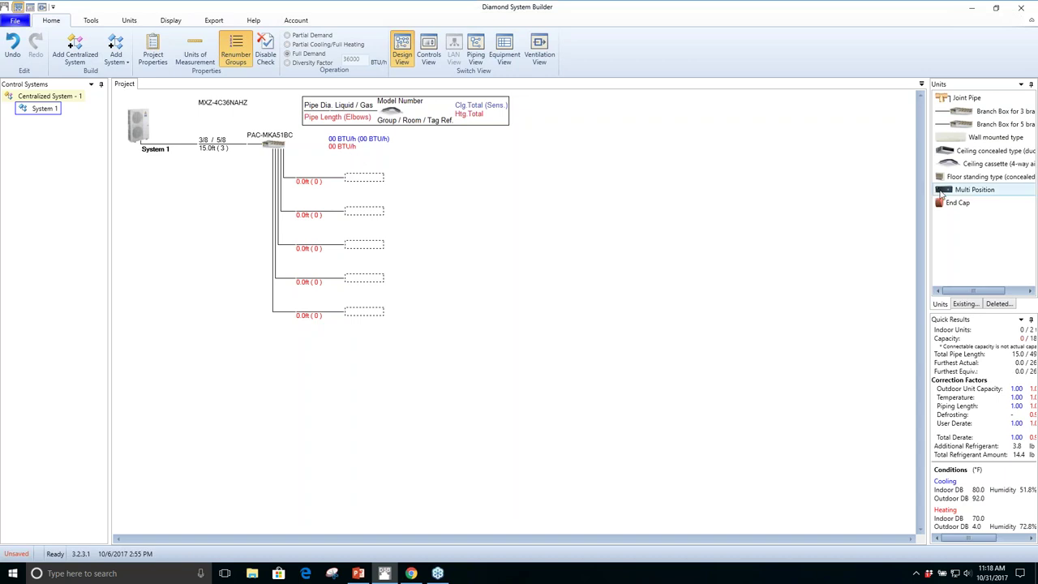
# Place an MVZ-A18AA7 multi position unit on branch one: 15 ft, 4 bends, 3 ft high
pyautogui.moveTo(941, 192); pyautogui.dragTo(358, 180)
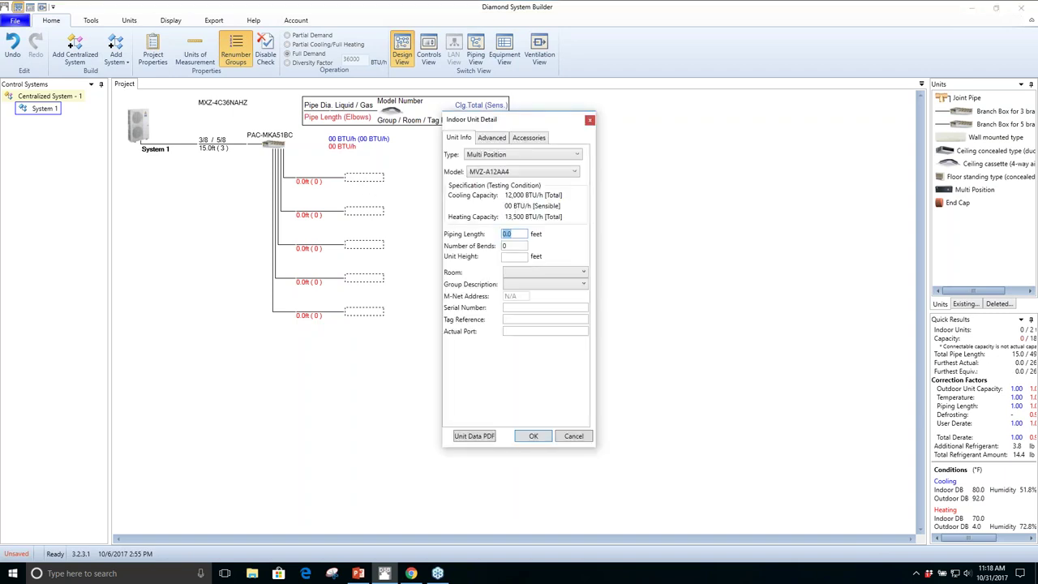
pyautogui.click(575, 172)
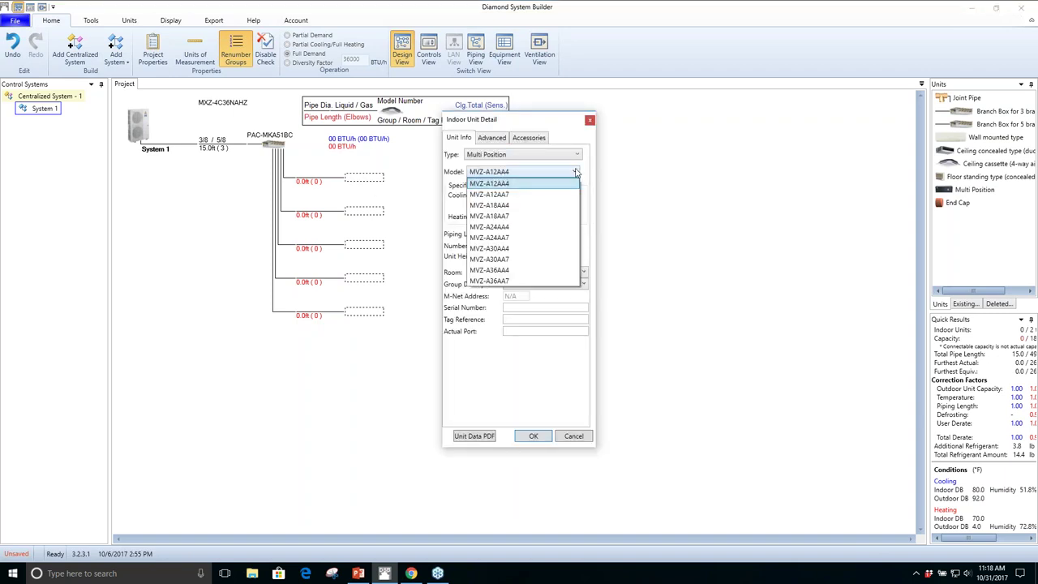
pyautogui.click(525, 221)
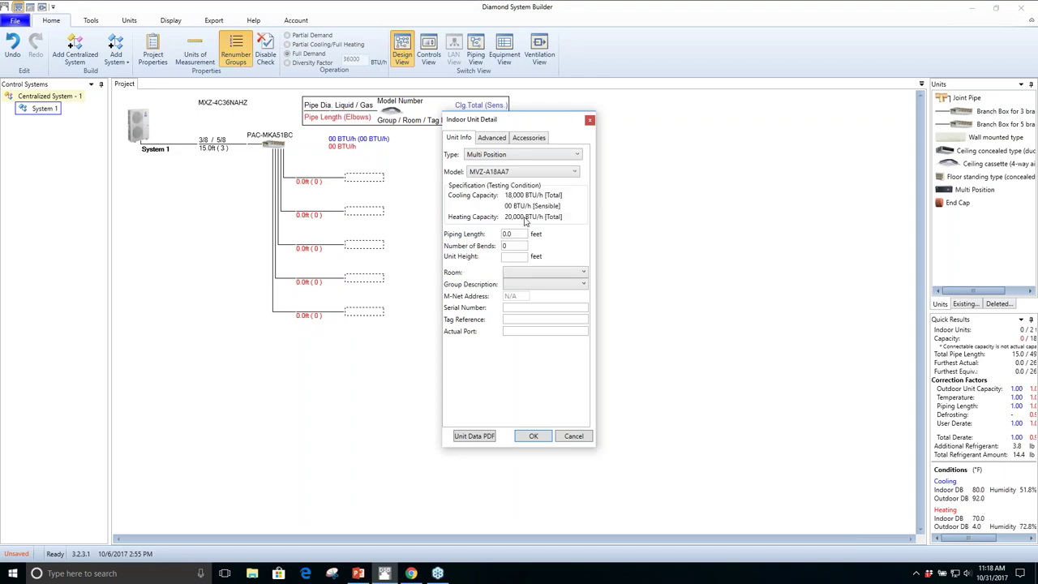
pyautogui.doubleClick(525, 233)
pyautogui.press('BackSpace')
pyautogui.write('15')
pyautogui.doubleClick(523, 245)
pyautogui.write('4')
pyautogui.click(522, 258)
pyautogui.write('3')
# Assign the unit to a new bedroom room, review its advanced settings and accessories, and confirm
pyautogui.click(584, 272)
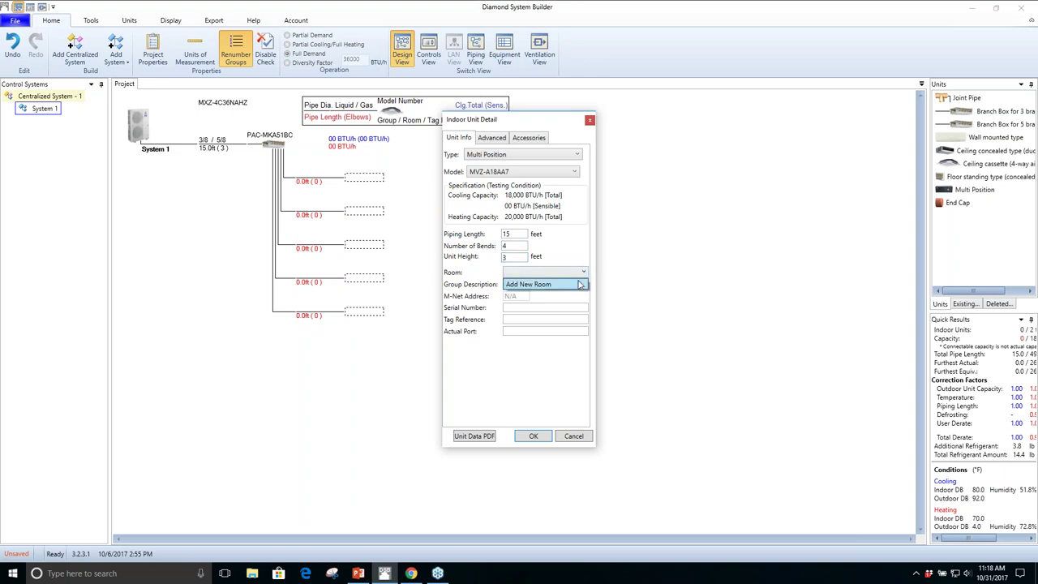
pyautogui.click(580, 282)
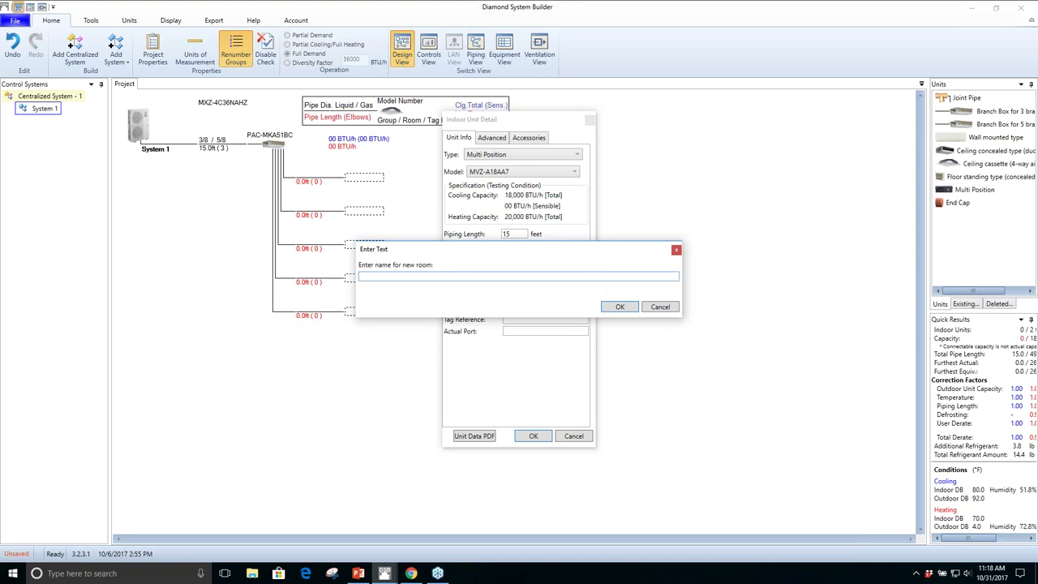
pyautogui.write("Jane's Bedroom")
pyautogui.click(632, 312)
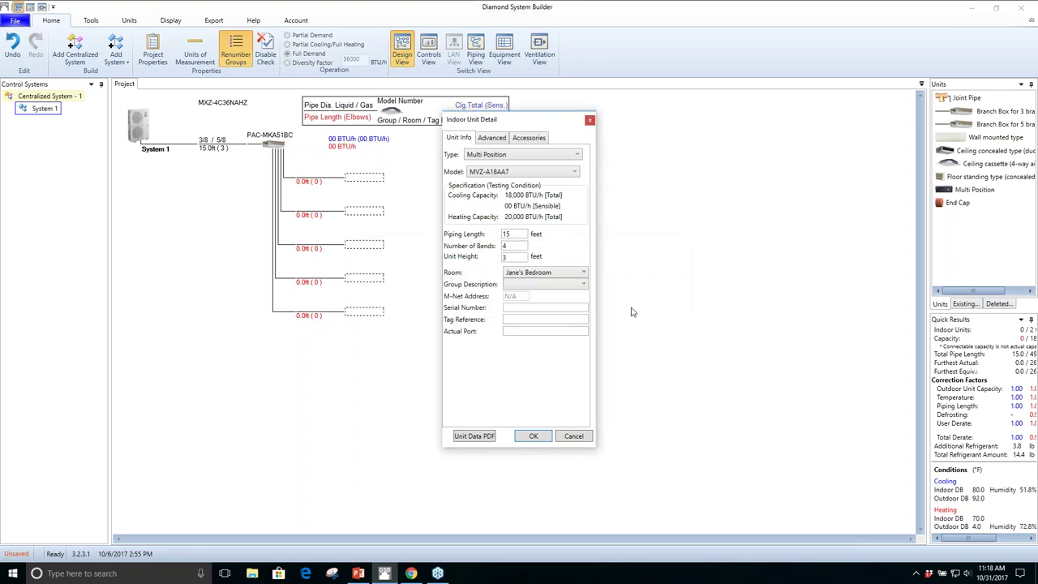
pyautogui.click(496, 142)
pyautogui.click(528, 139)
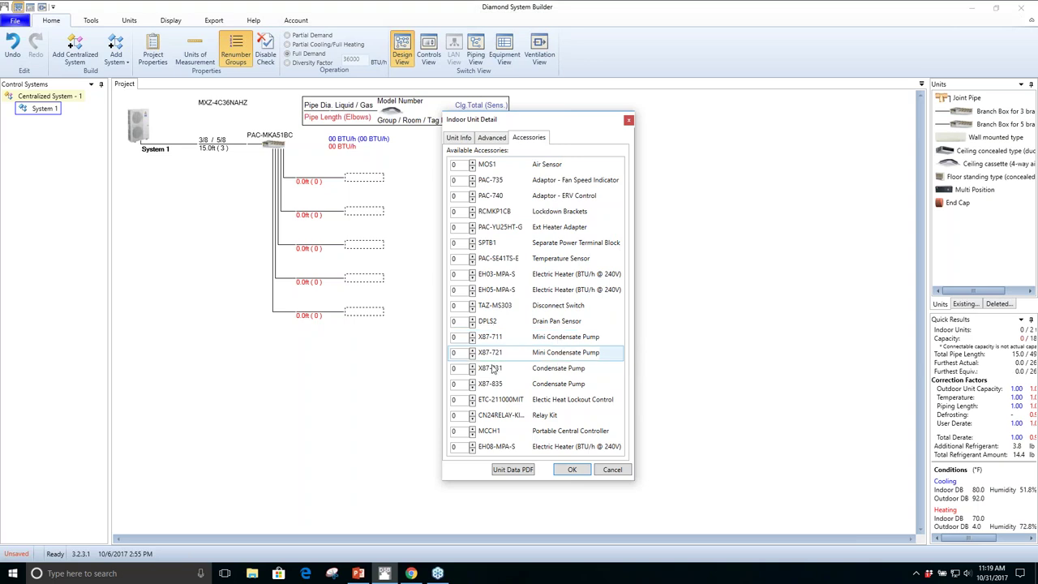
pyautogui.click(458, 137)
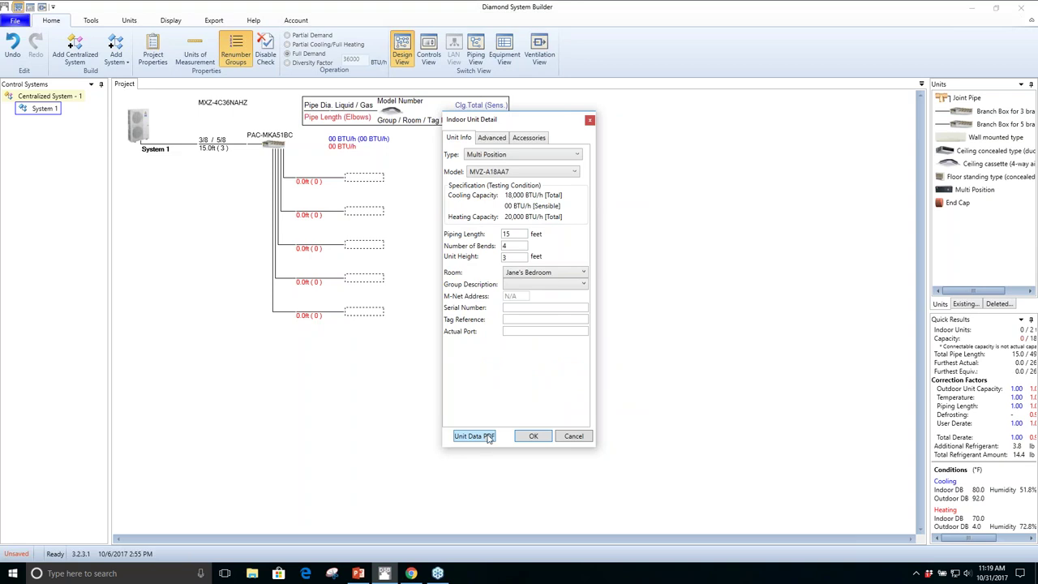
pyautogui.click(535, 436)
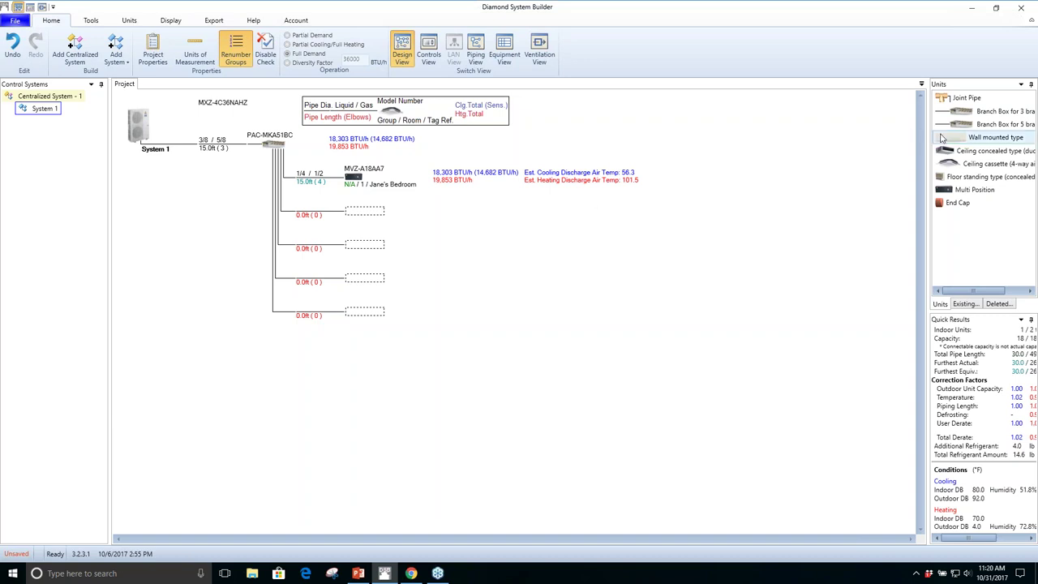
# Place a wall-mounted unit on the second branch and choose model MSZ-GL06NA-U1
pyautogui.moveTo(941, 137); pyautogui.dragTo(356, 217)
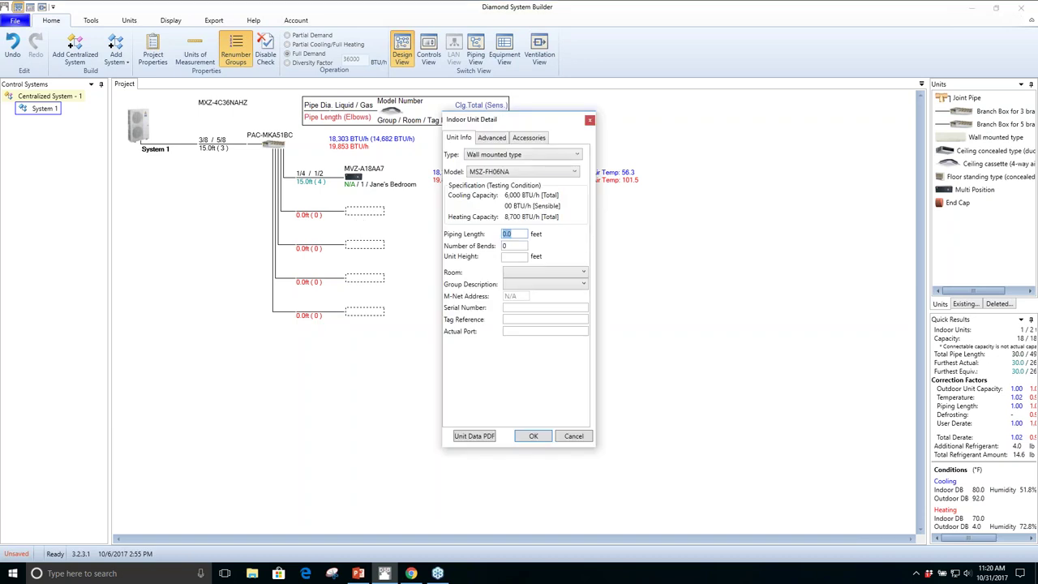
pyautogui.click(575, 173)
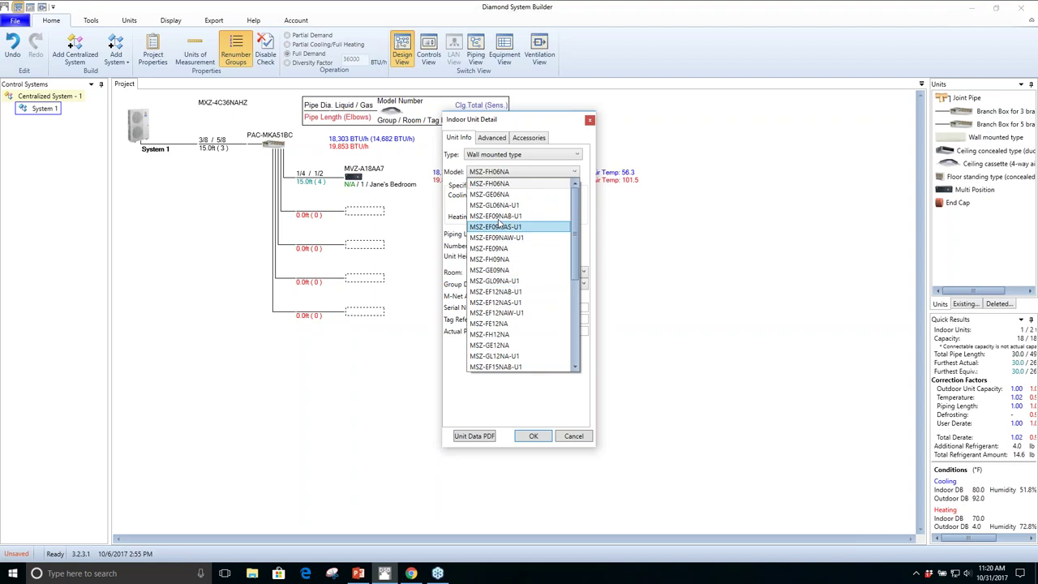
pyautogui.click(496, 206)
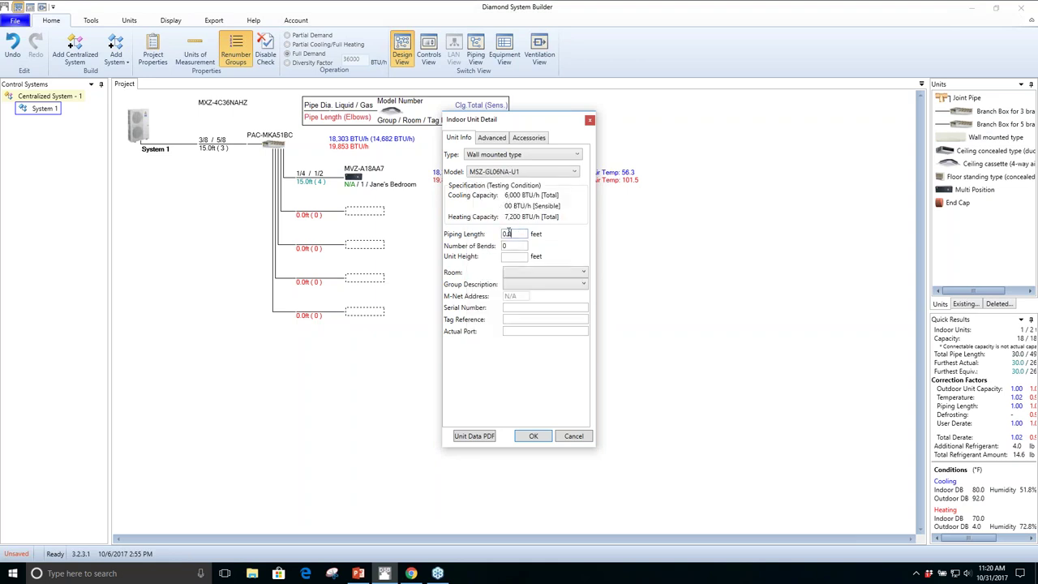
# Set the unit's piping length to 25 ft, 4 bends and 15 ft height
pyautogui.click(507, 234)
pyautogui.press('BackSpace')
pyautogui.press('BackSpace')
pyautogui.press('BackSpace')
pyautogui.write('25')
pyautogui.doubleClick(516, 246)
pyautogui.write('4')
pyautogui.click(519, 257)
pyautogui.write('15')
# Assign the unit to a newly created bedroom and confirm its placement
pyautogui.click(583, 272)
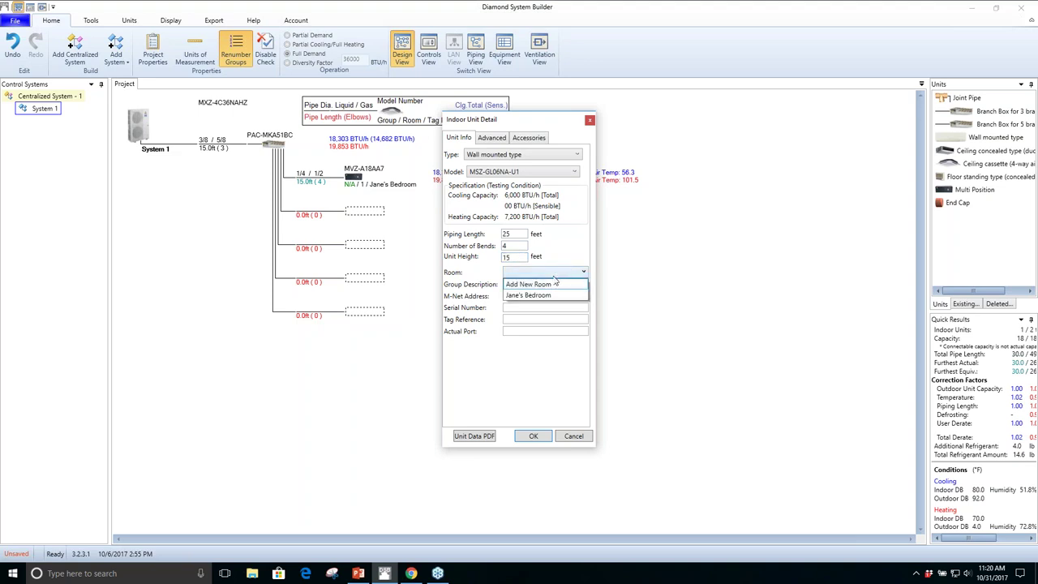
pyautogui.click(553, 285)
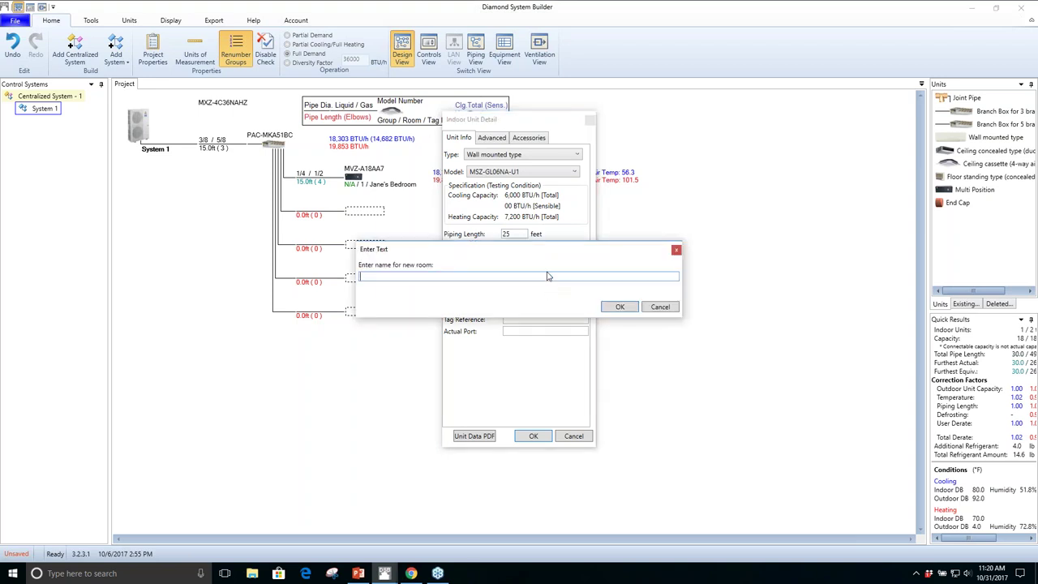
pyautogui.write("Johnny'd Bedroom")
pyautogui.click(617, 308)
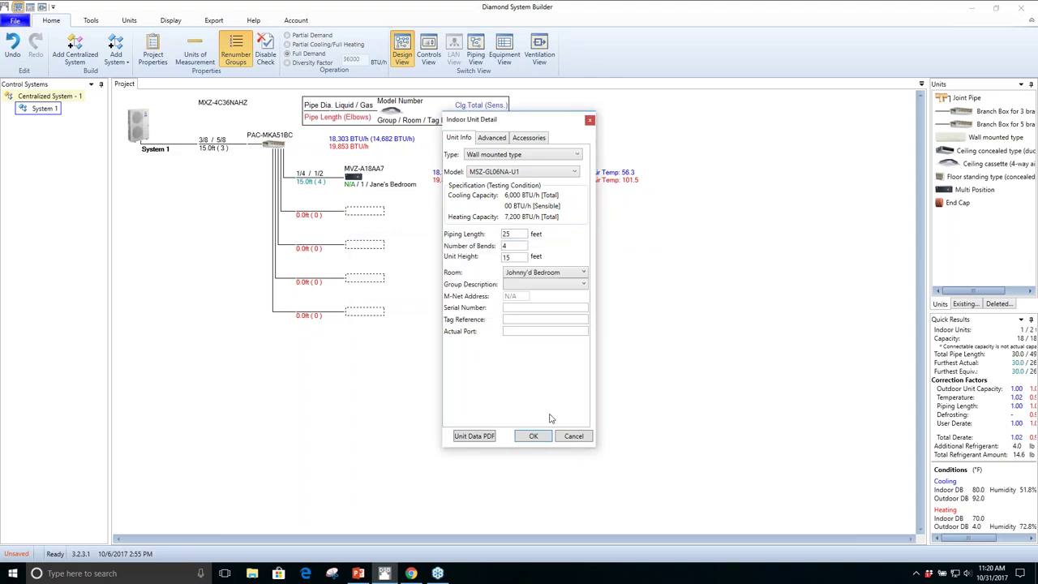
pyautogui.click(534, 436)
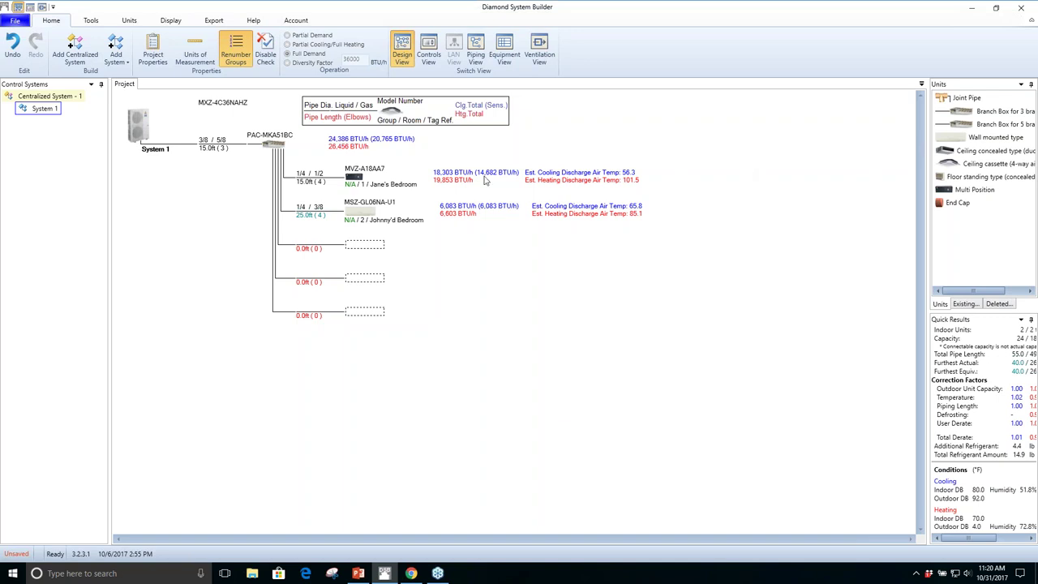
# Copy the MSZ-GL06NA-U1 to the third branch and end-cap the fourth and fifth branches
pyautogui.moveTo(366, 212); pyautogui.dragTo(371, 248)
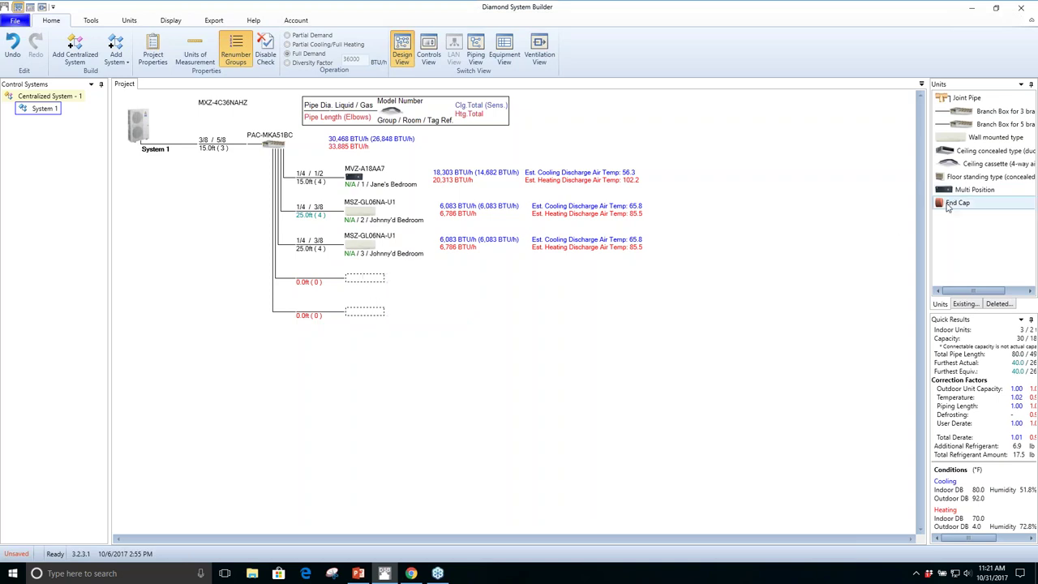
pyautogui.moveTo(948, 206); pyautogui.dragTo(375, 281)
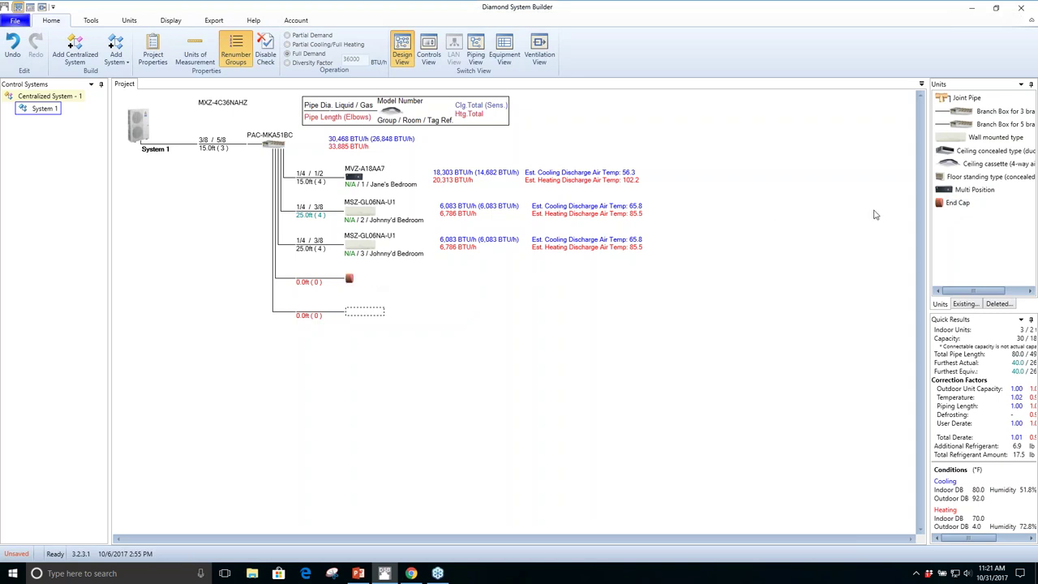
pyautogui.moveTo(943, 205); pyautogui.dragTo(371, 316)
# In Controls View, add an MHK1-Kit local remote controller to Group 1
pyautogui.click(430, 56)
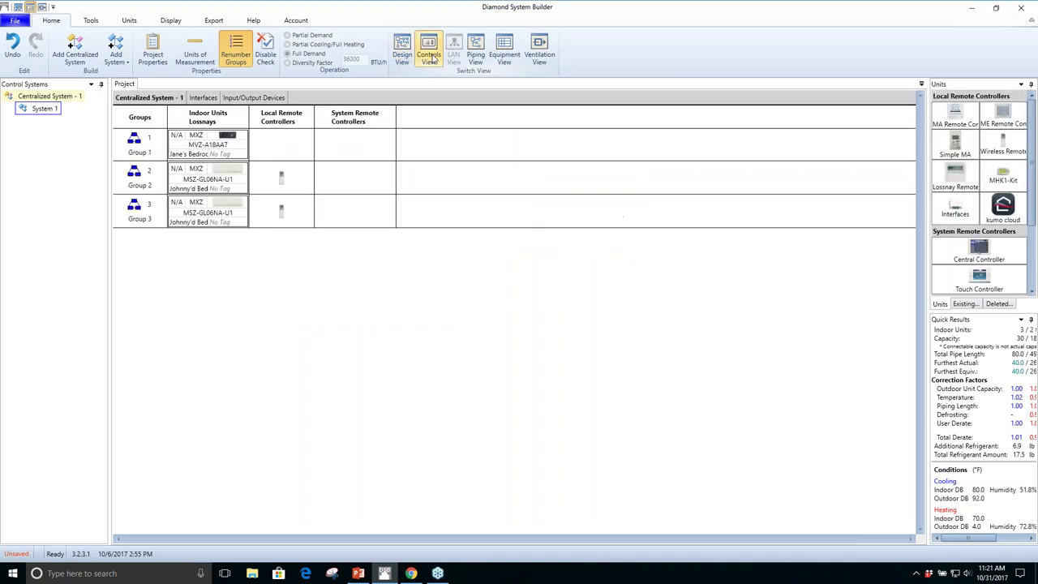
pyautogui.doubleClick(1003, 177)
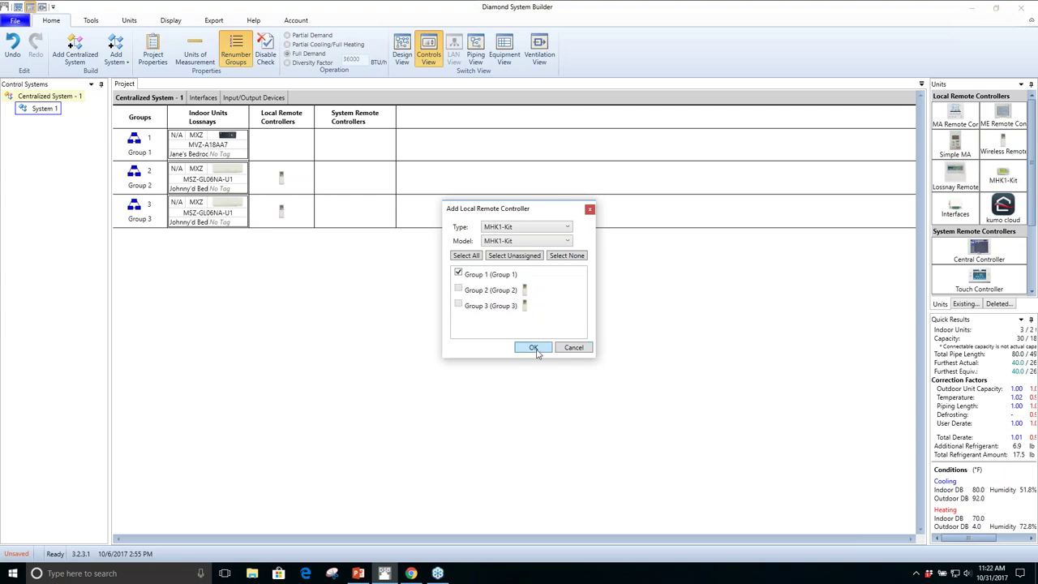
pyautogui.click(533, 348)
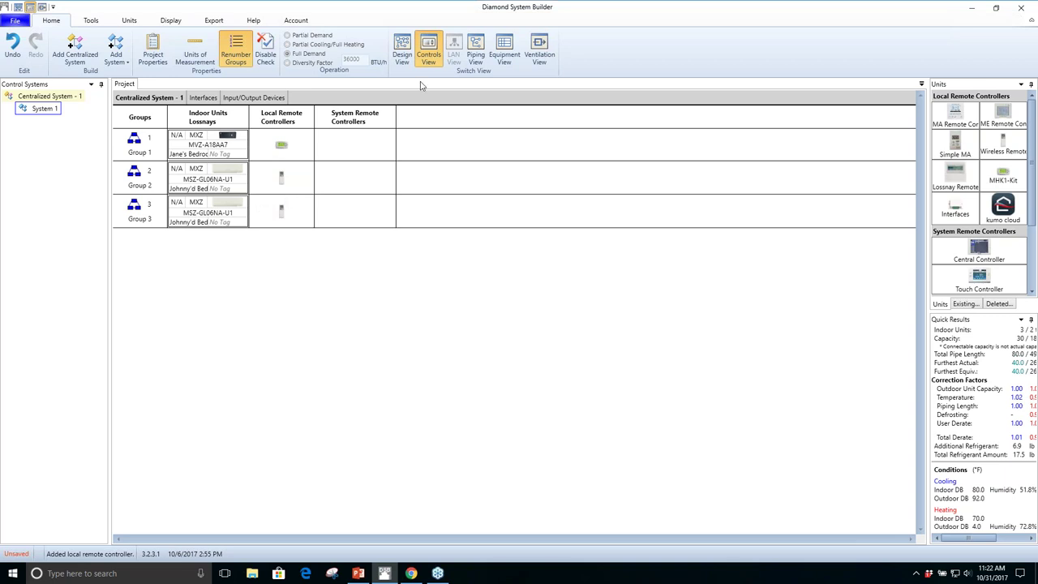
pyautogui.click(476, 47)
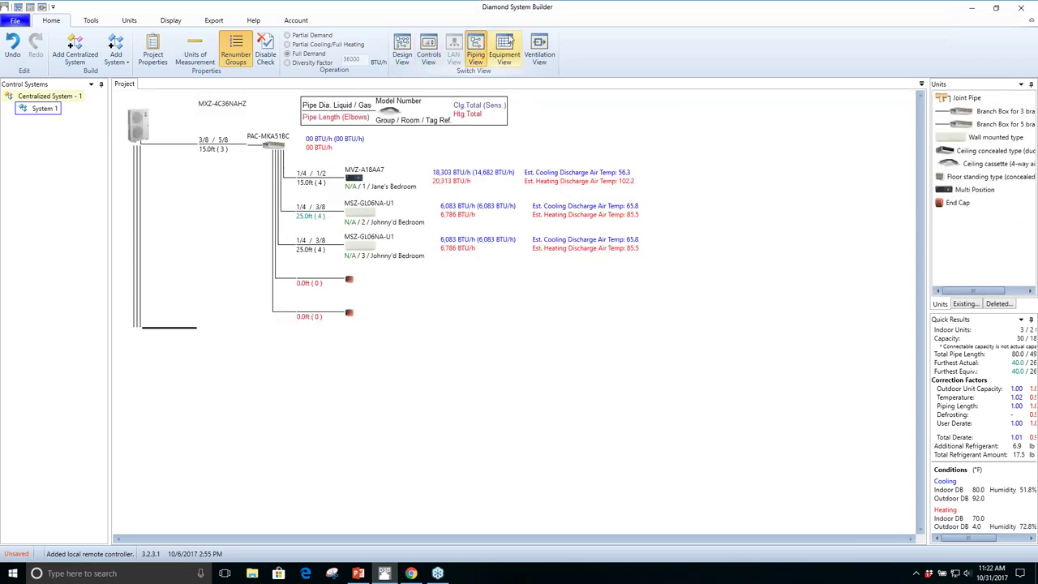
pyautogui.click(503, 48)
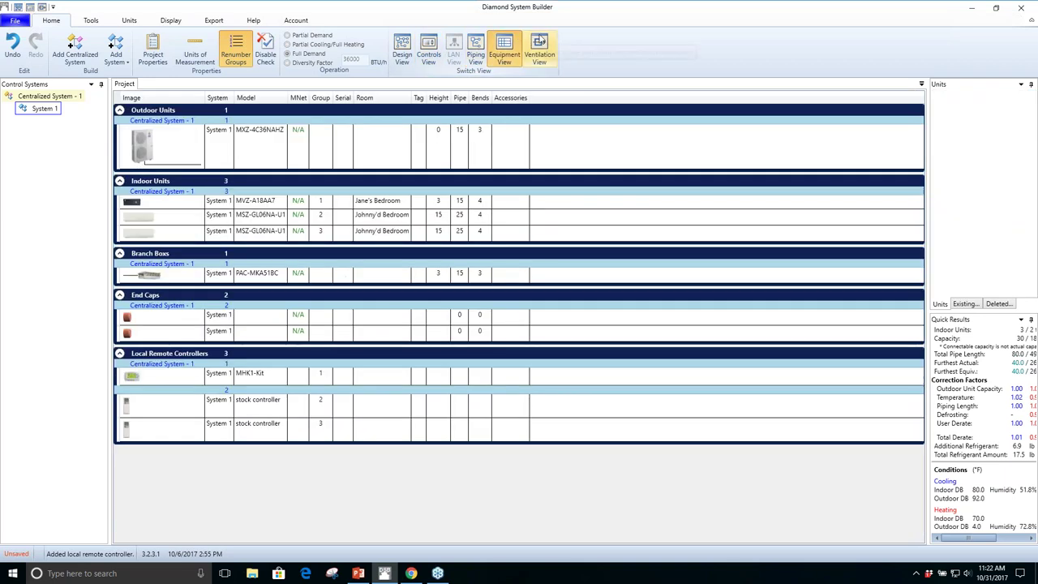
pyautogui.click(541, 45)
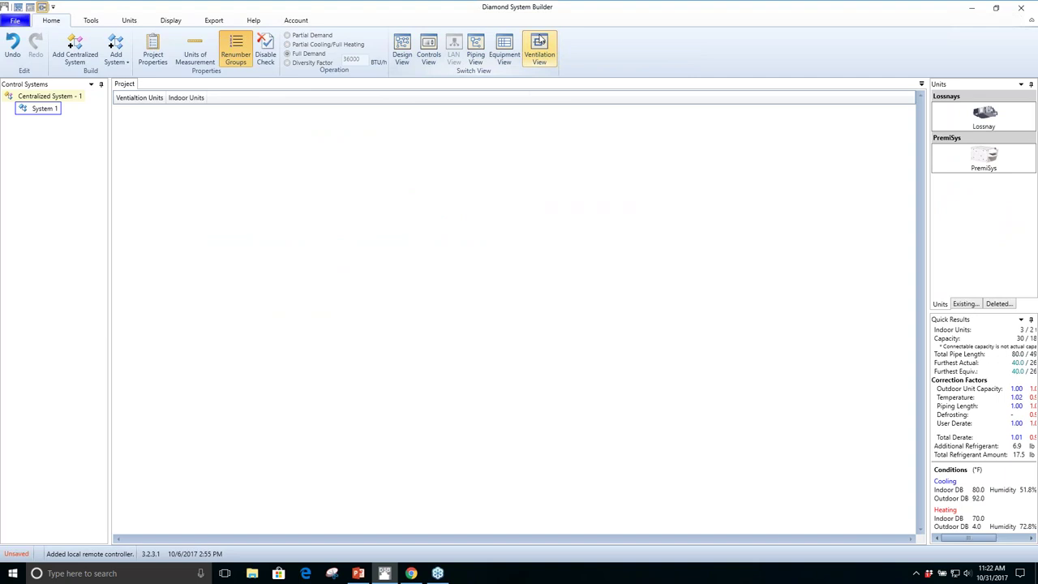
# Return to Design View and scroll the Quick Results panel to read its values
pyautogui.click(402, 47)
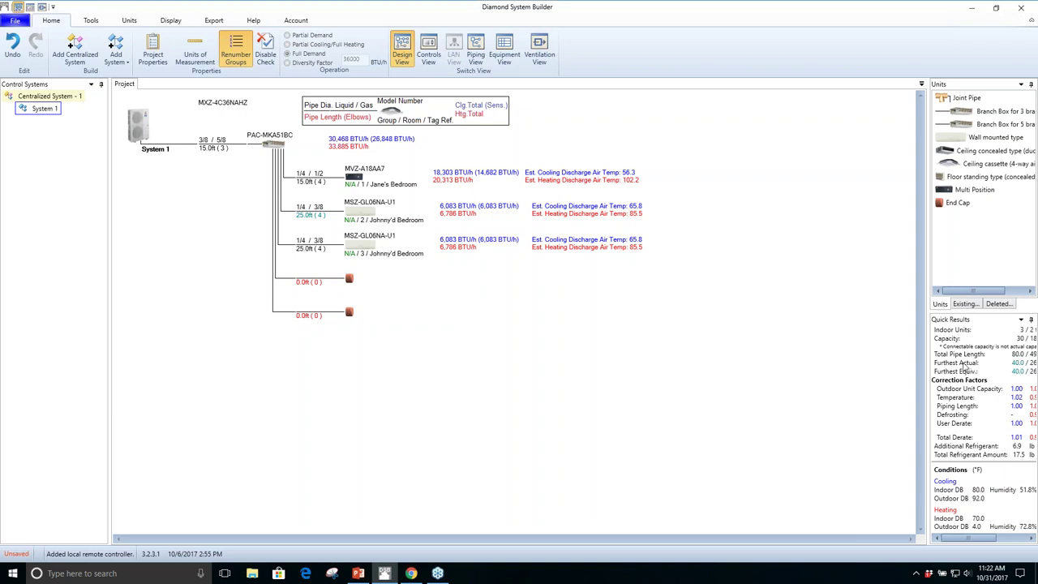
pyautogui.moveTo(976, 539); pyautogui.dragTo(987, 540)
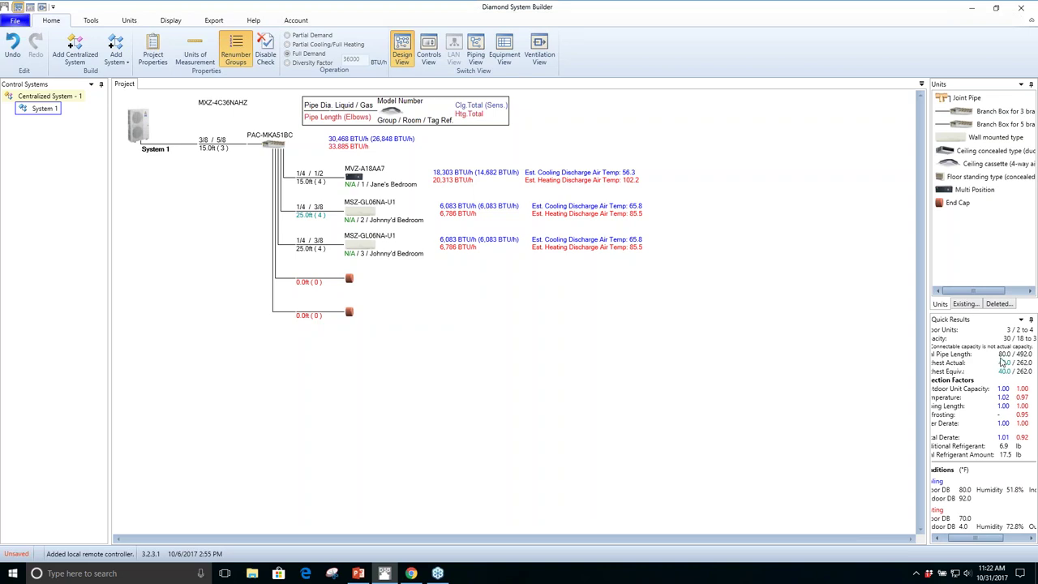
pyautogui.moveTo(994, 541); pyautogui.dragTo(978, 545)
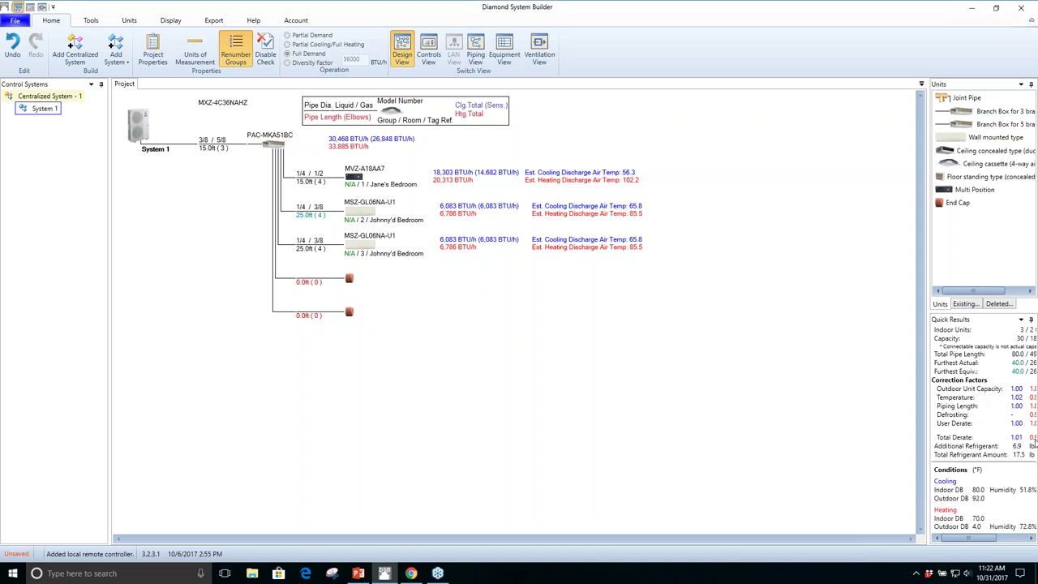
pyautogui.moveTo(970, 540); pyautogui.dragTo(986, 540)
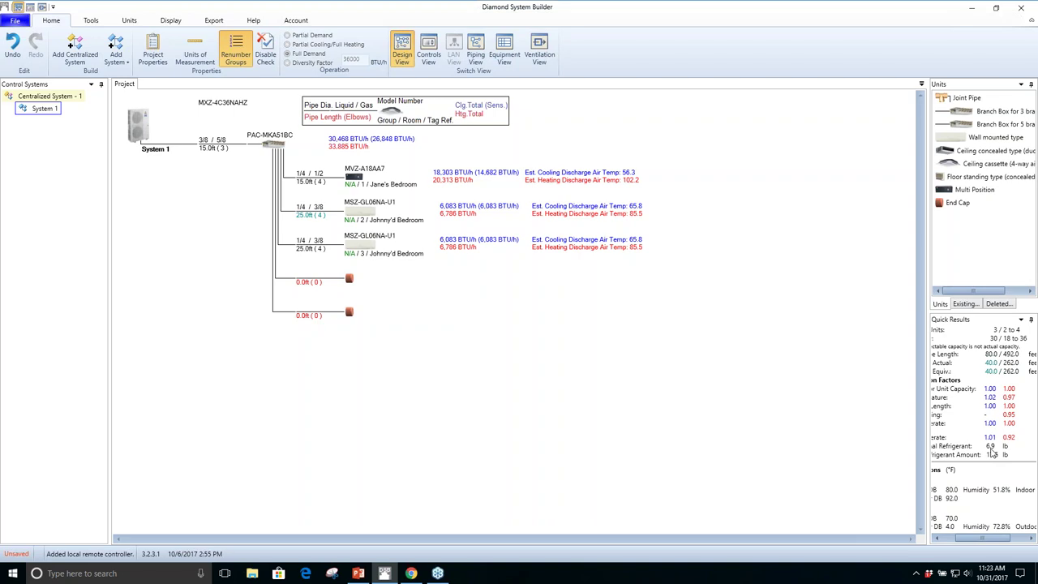
pyautogui.moveTo(995, 539); pyautogui.dragTo(980, 542)
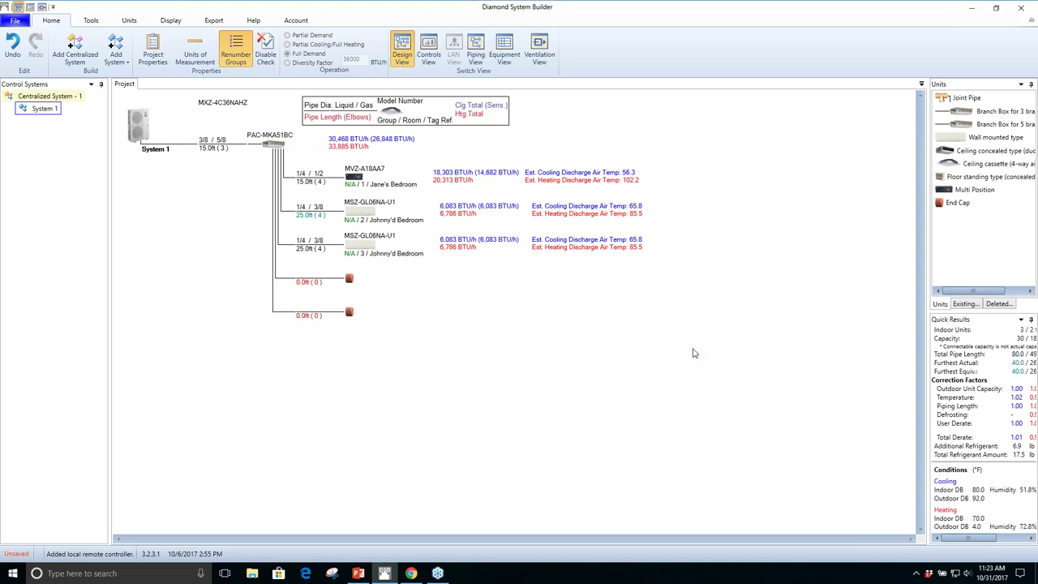
# Export project info and schedules to Excel, keeping the default Excel Schedule Options
pyautogui.click(214, 21)
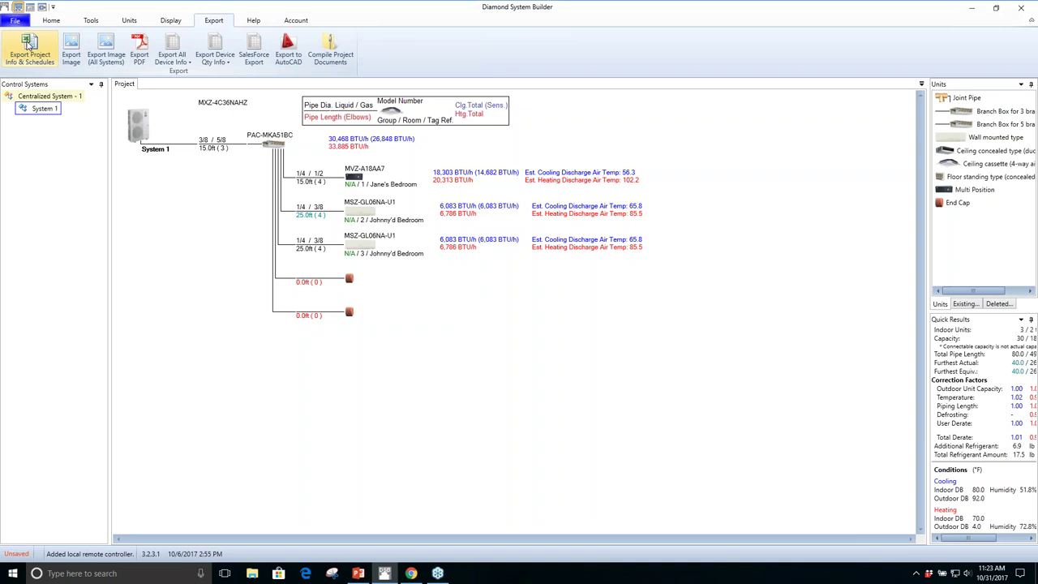
pyautogui.click(28, 44)
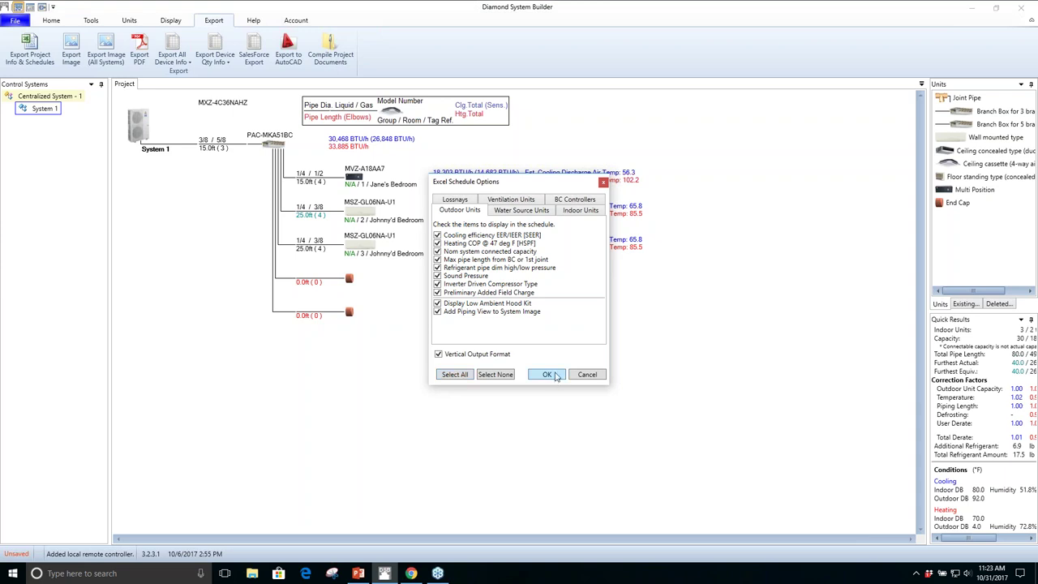
pyautogui.click(547, 374)
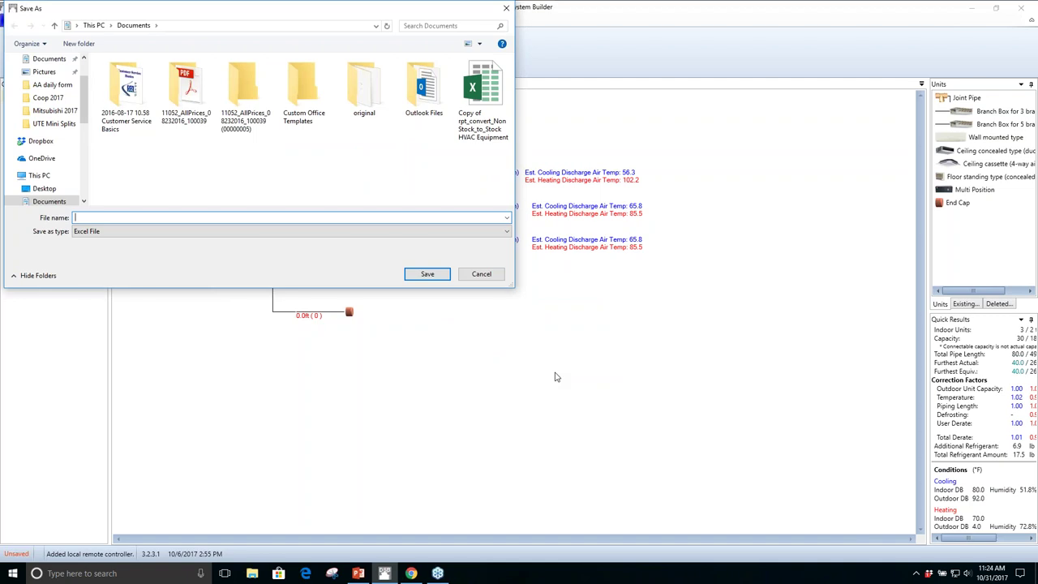
# Save the export as 'ppi teST.xlsx' and open the workbook in Excel
pyautogui.write('ppl')
pyautogui.write(' teST')
pyautogui.click(427, 274)
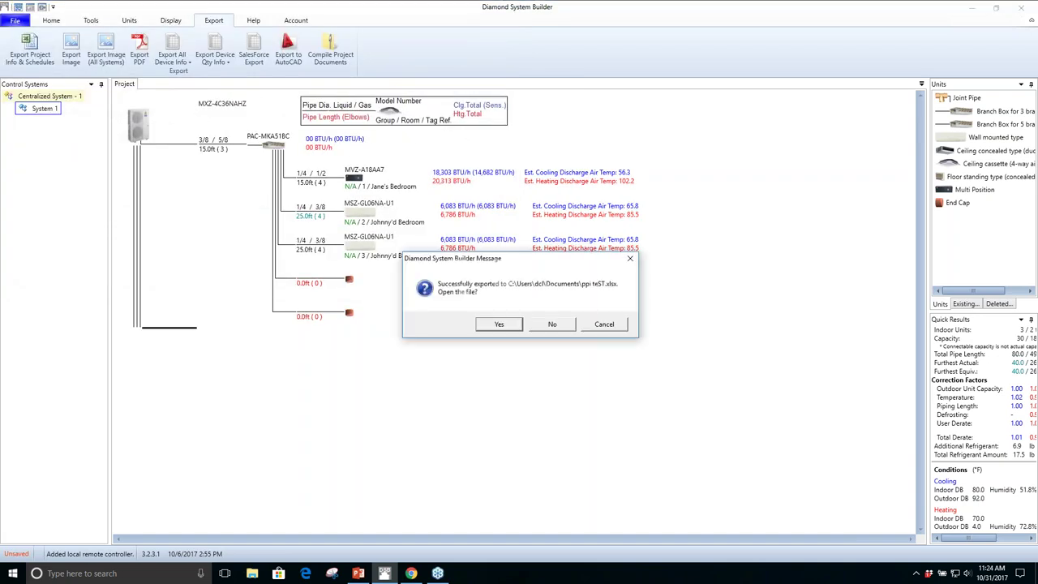
pyautogui.click(498, 324)
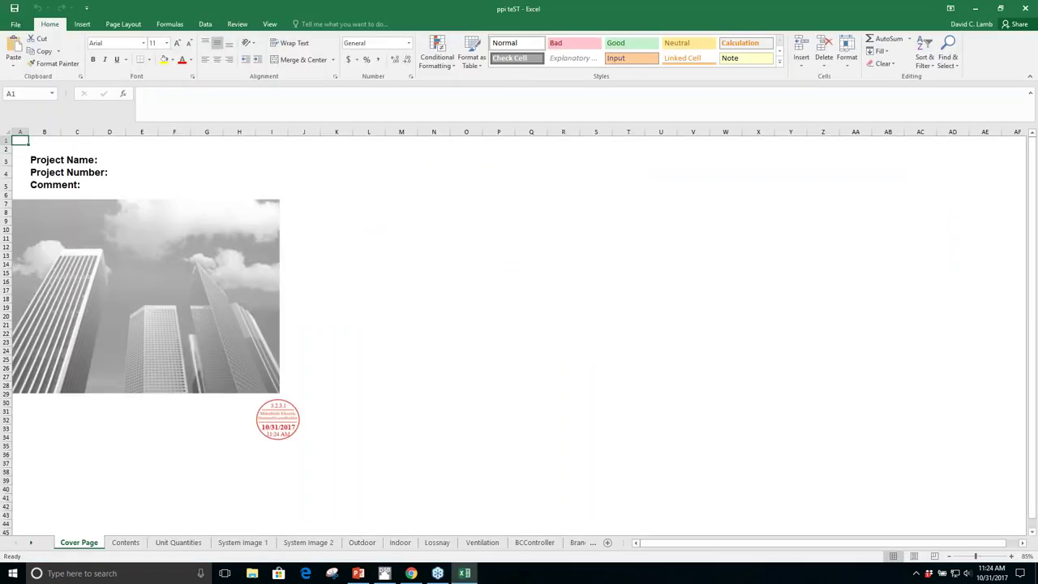
# Select the cover's building picture, then view the Contents, Unit Quantities and System Image 1 sheets
pyautogui.click(182, 279)
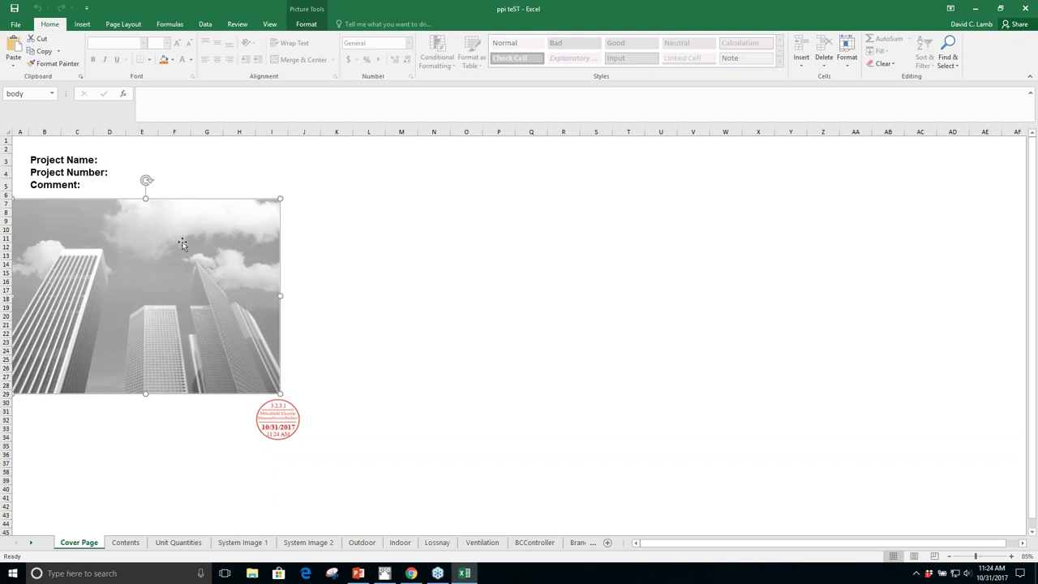
pyautogui.click(126, 542)
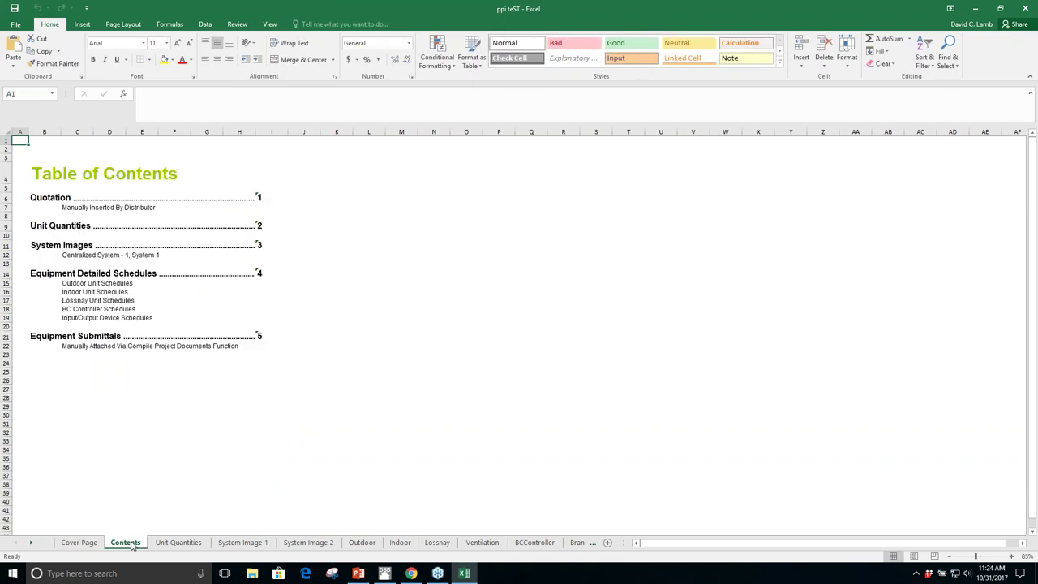
pyautogui.click(179, 543)
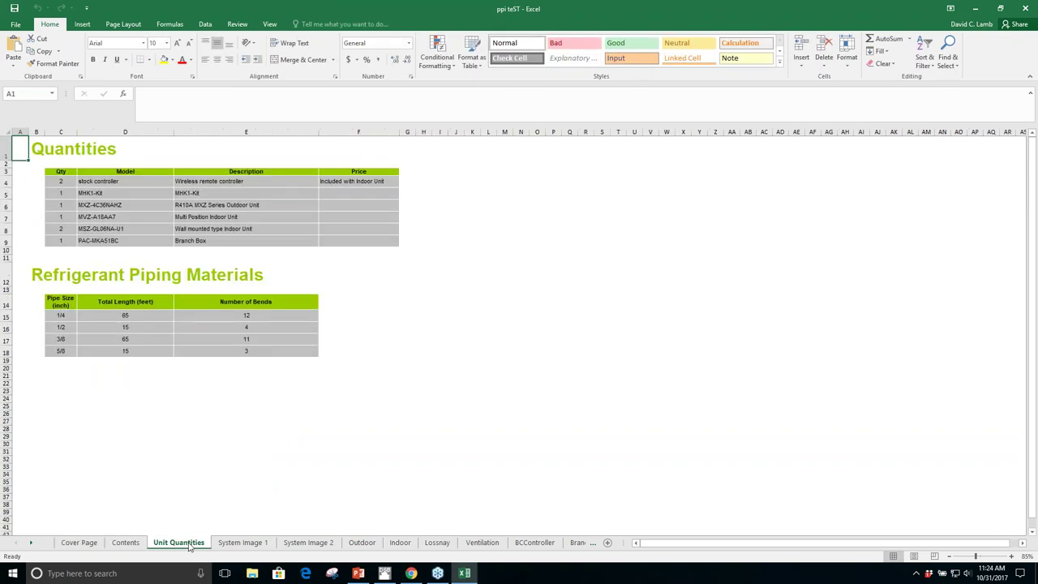
pyautogui.click(243, 543)
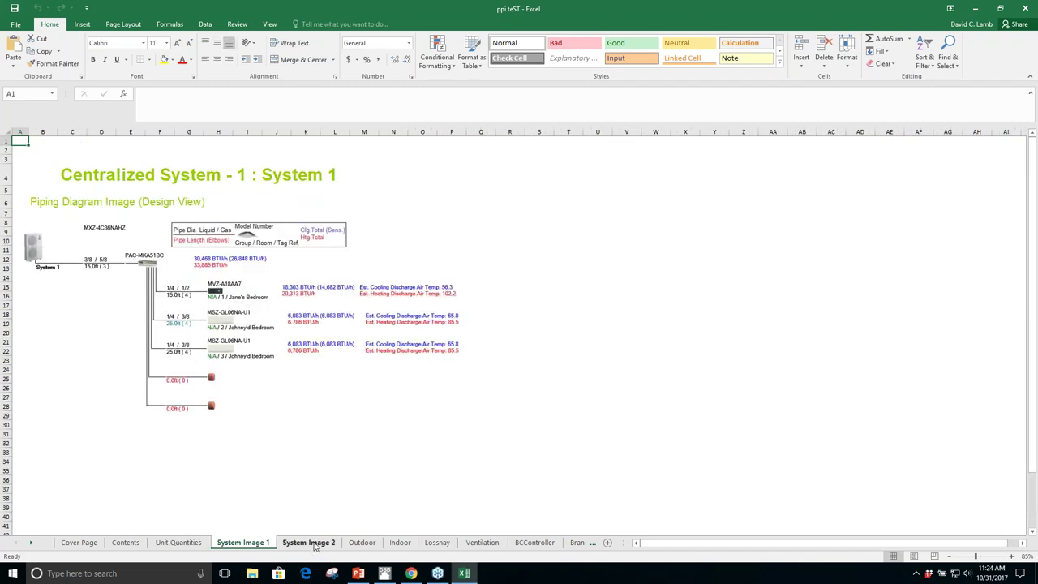
# View the System Image 2, Outdoor, Indoor, Lossnay and Ventilation sheets
pyautogui.click(312, 542)
pyautogui.click(359, 542)
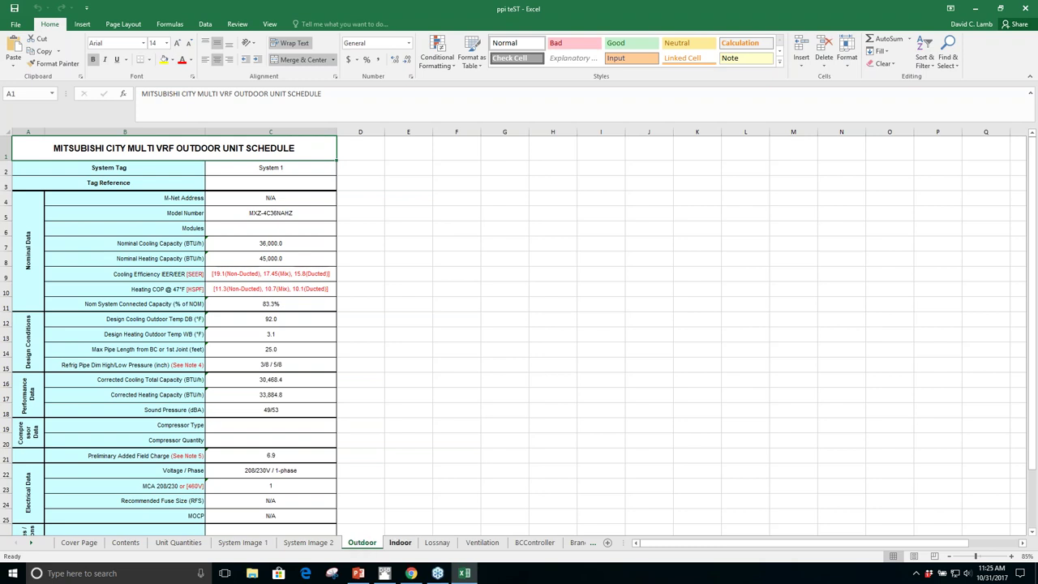
pyautogui.click(400, 543)
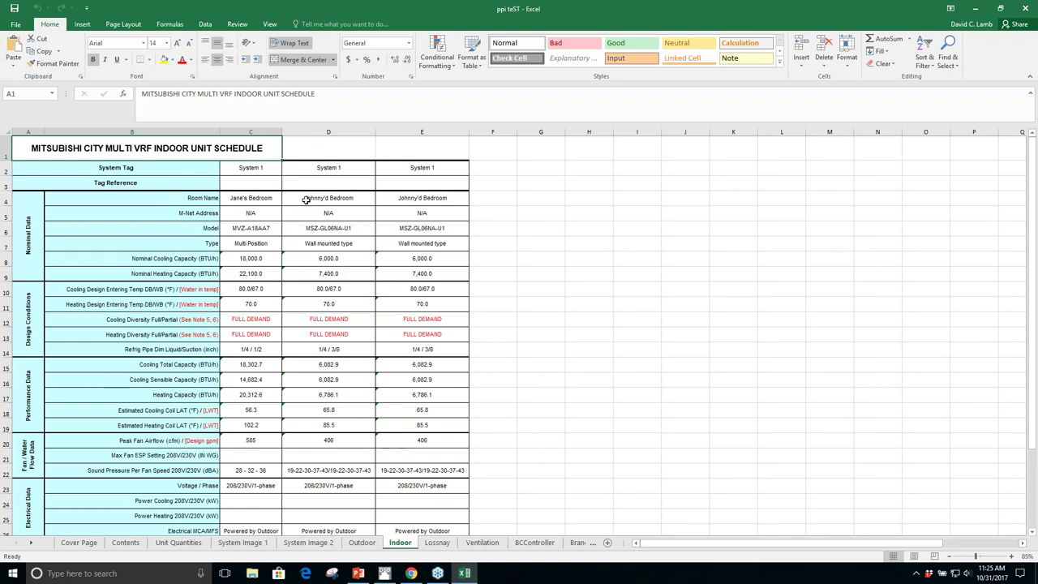
pyautogui.click(437, 545)
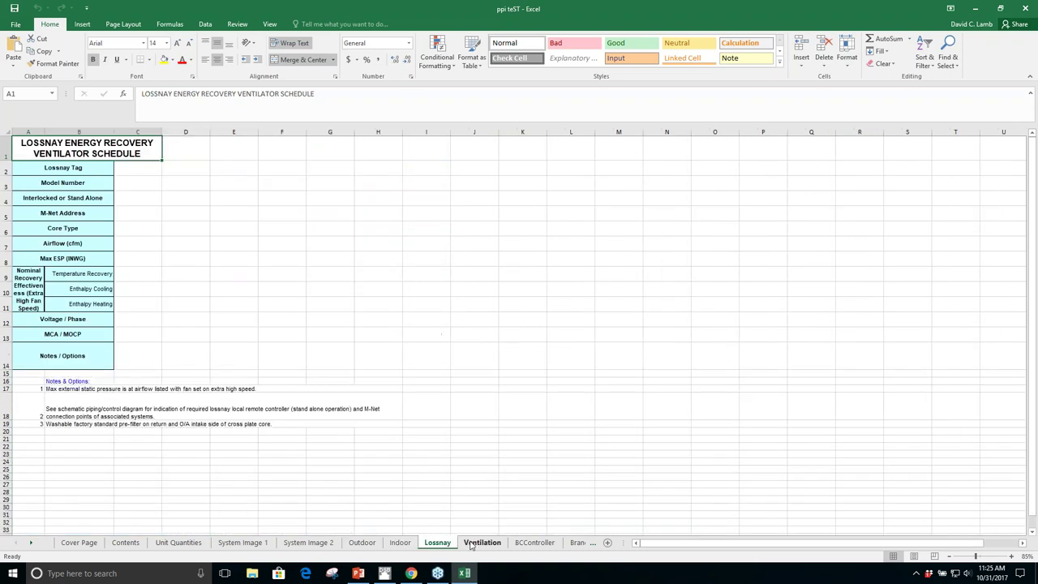
pyautogui.click(473, 546)
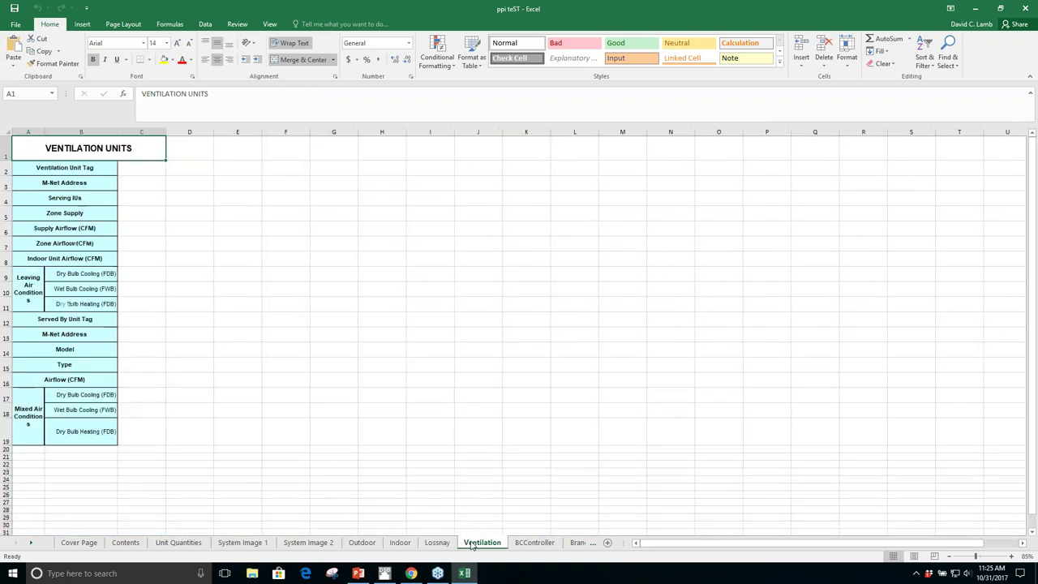
# View the BCController and BranchBox sheets, then return to the Contents sheet
pyautogui.click(534, 544)
pyautogui.click(590, 543)
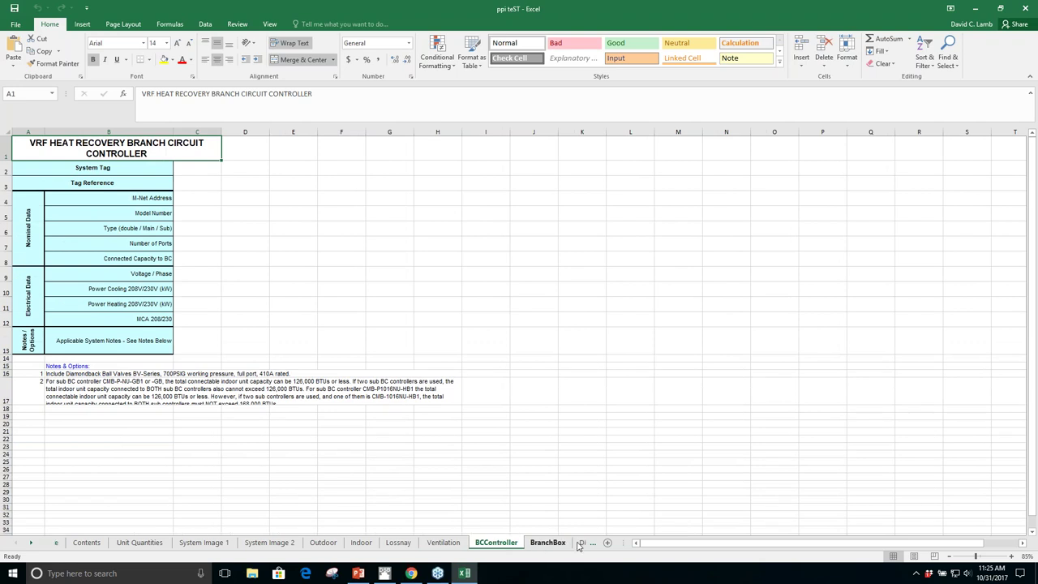
pyautogui.click(566, 543)
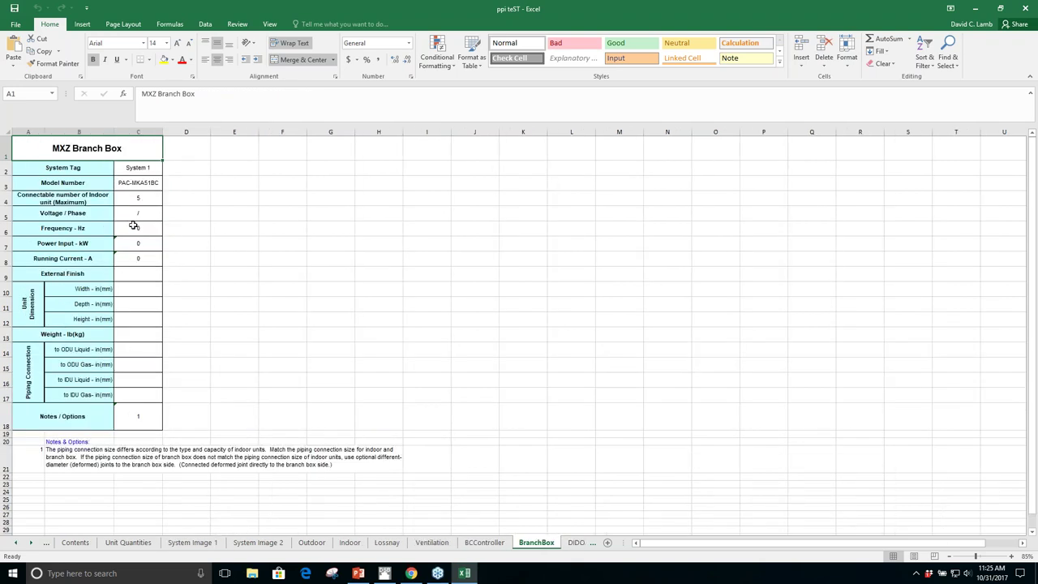
pyautogui.click(75, 543)
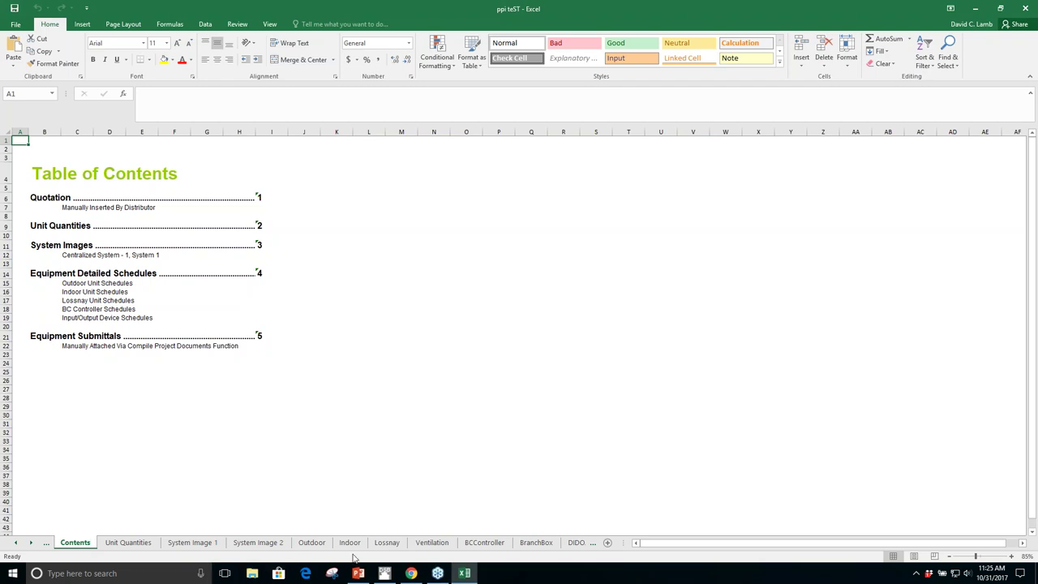
# Bring the training deck to the front and start the slideshow from slide 48, Layout
pyautogui.click(438, 573)
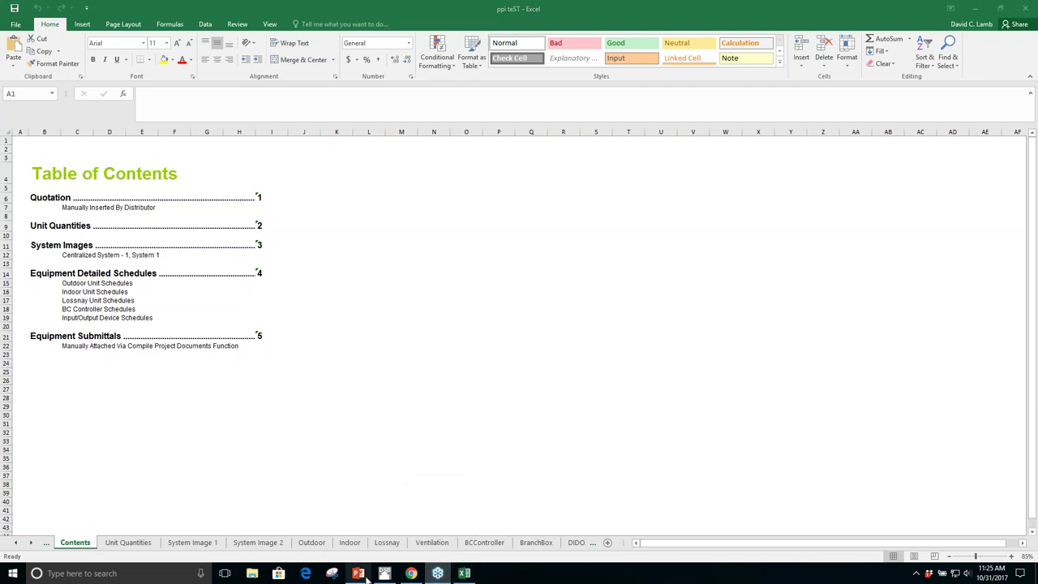
pyautogui.moveTo(364, 577)
pyautogui.click(362, 501)
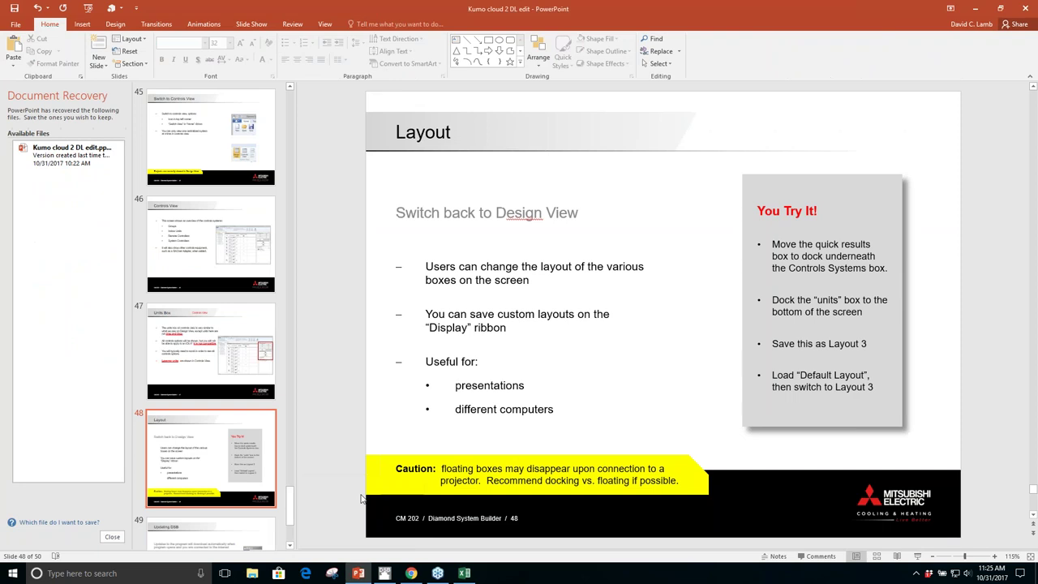
pyautogui.click(248, 24)
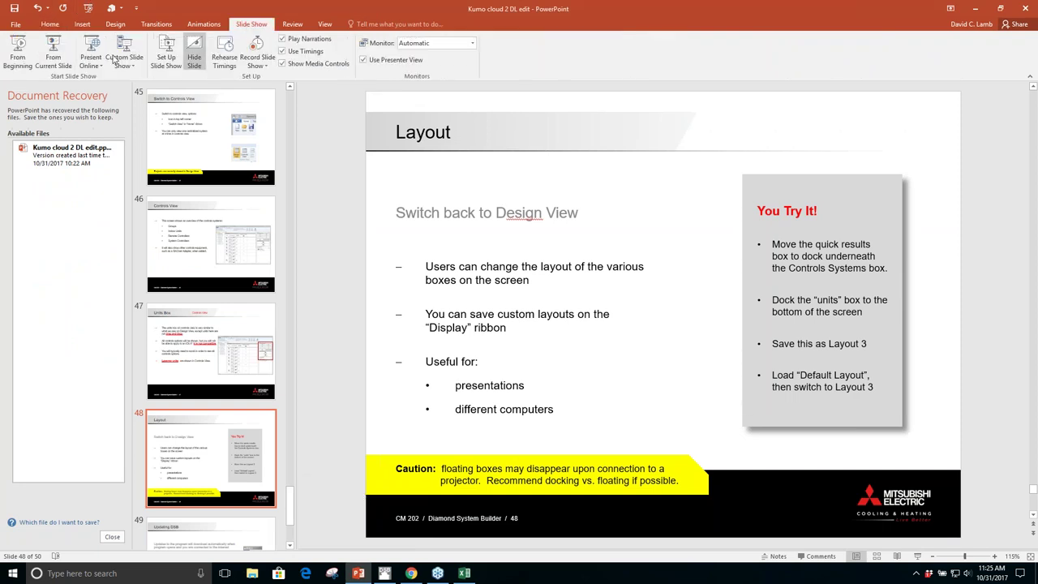